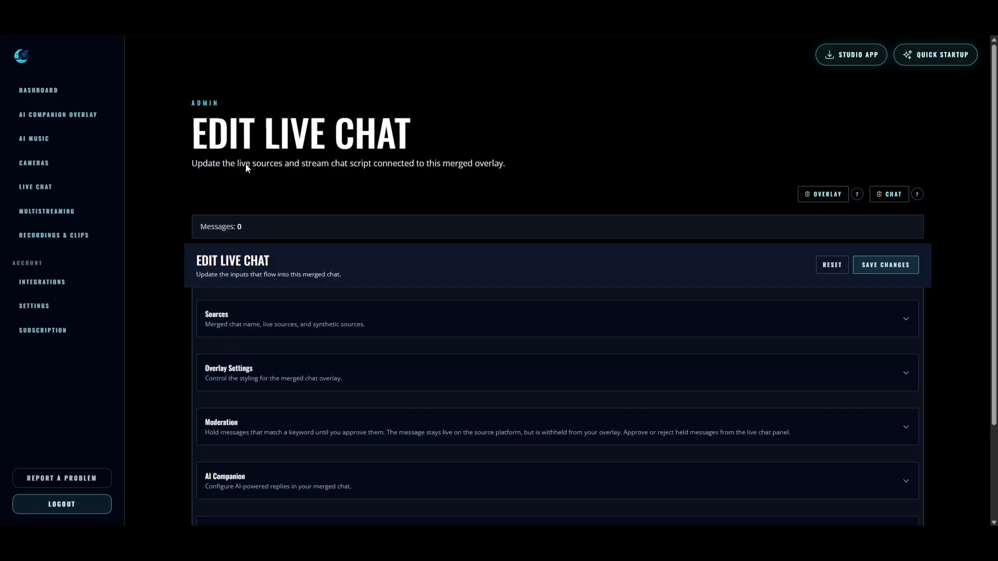
# Start StreamUps Quick Startup to see the platform choices Twitch, Kick, YouTube and TikTok.
pyautogui.scroll(-2, 147, 150)
pyautogui.scroll(2, 147, 150)
pyautogui.click(939, 57)
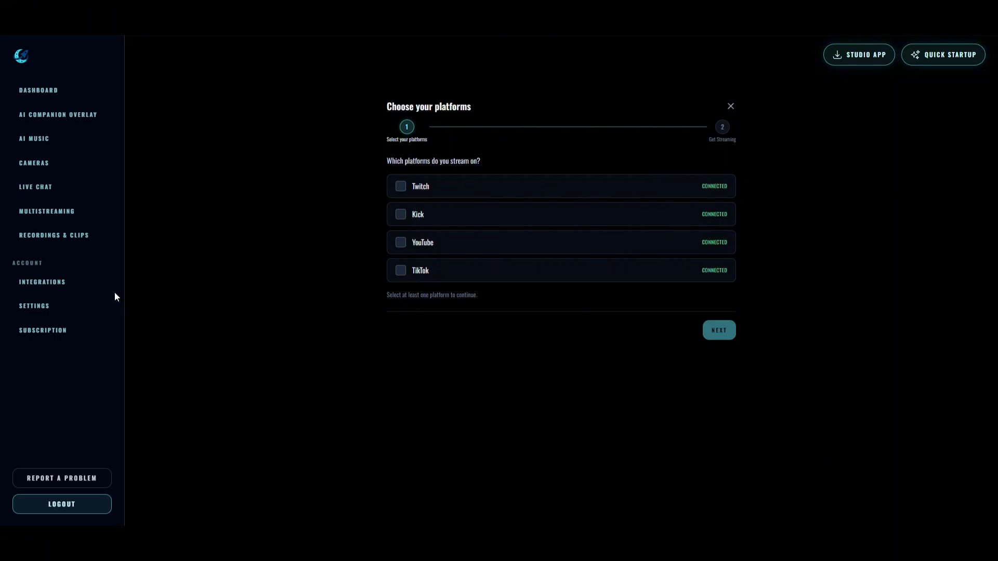
# Go to the Integrations page to check the Twitch, Kick, YouTube and TikTok cards.
pyautogui.click(78, 282)
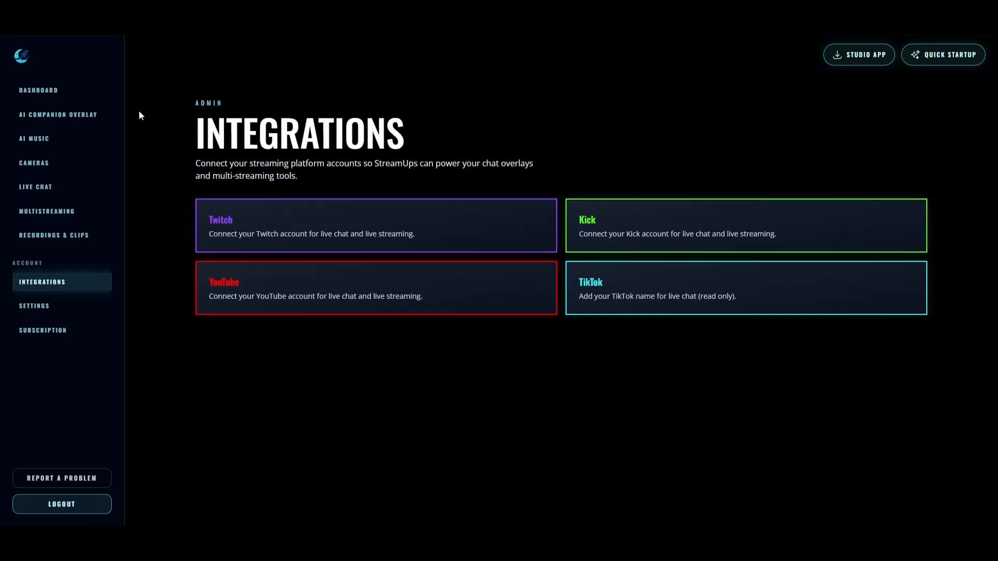
pyautogui.click(49, 187)
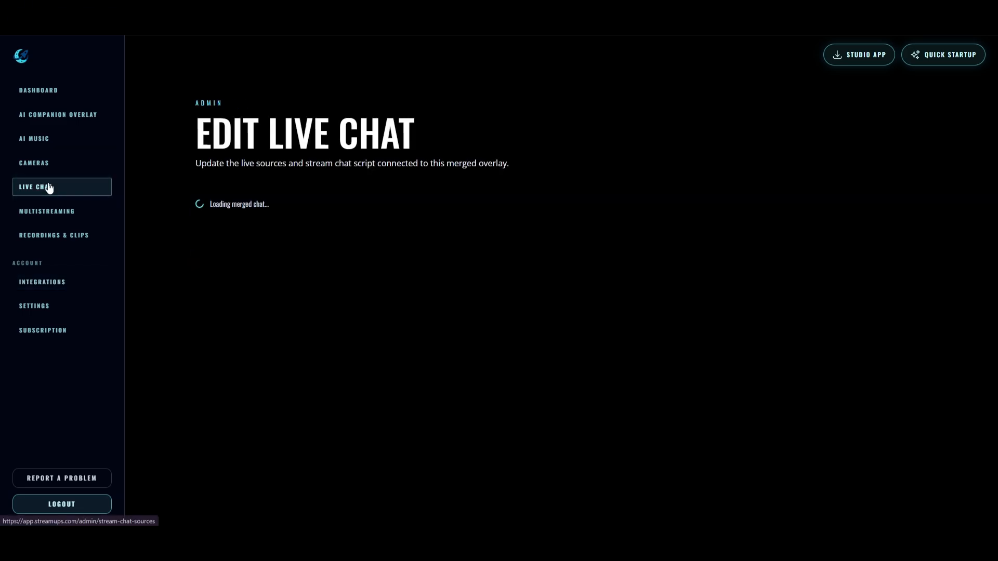
pyautogui.scroll(-3, 165, 162)
pyautogui.scroll(-1, 165, 162)
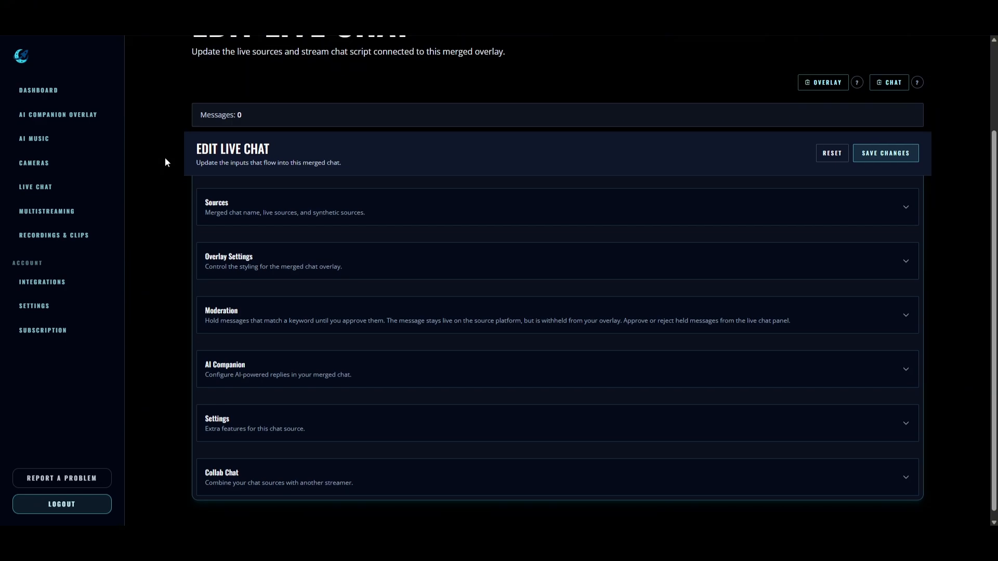
pyautogui.click(323, 196)
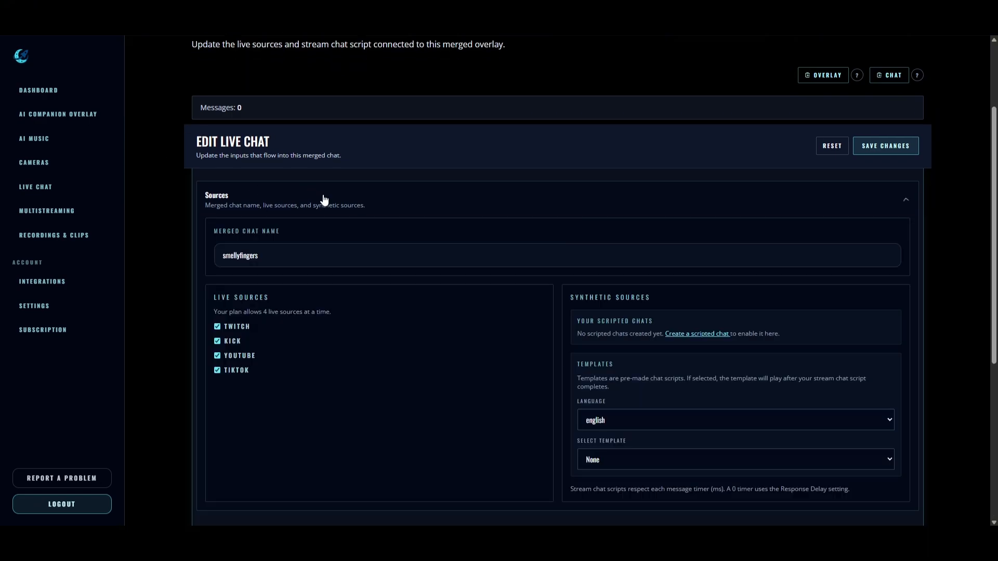
pyautogui.scroll(-2, 195, 205)
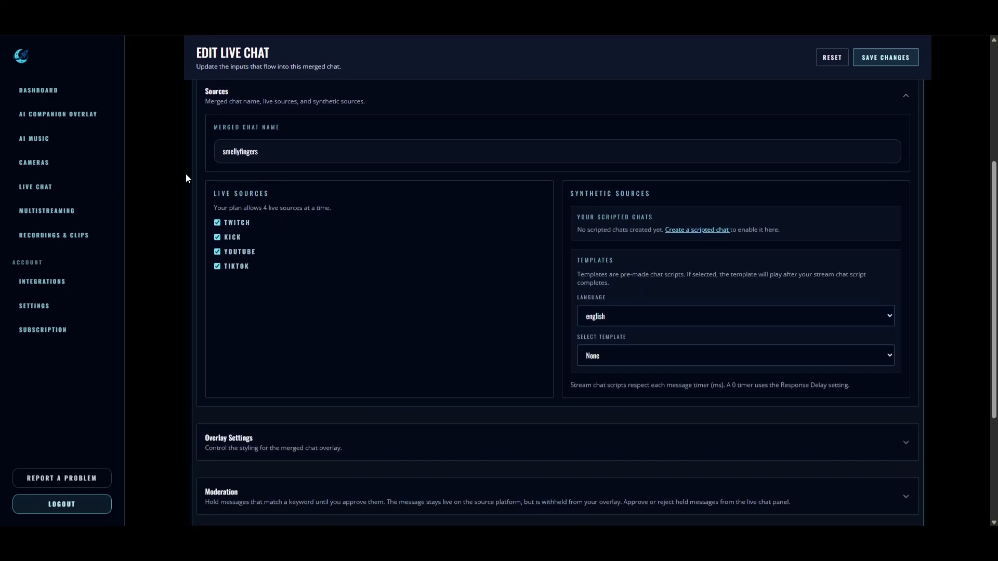
pyautogui.scroll(-1, 177, 192)
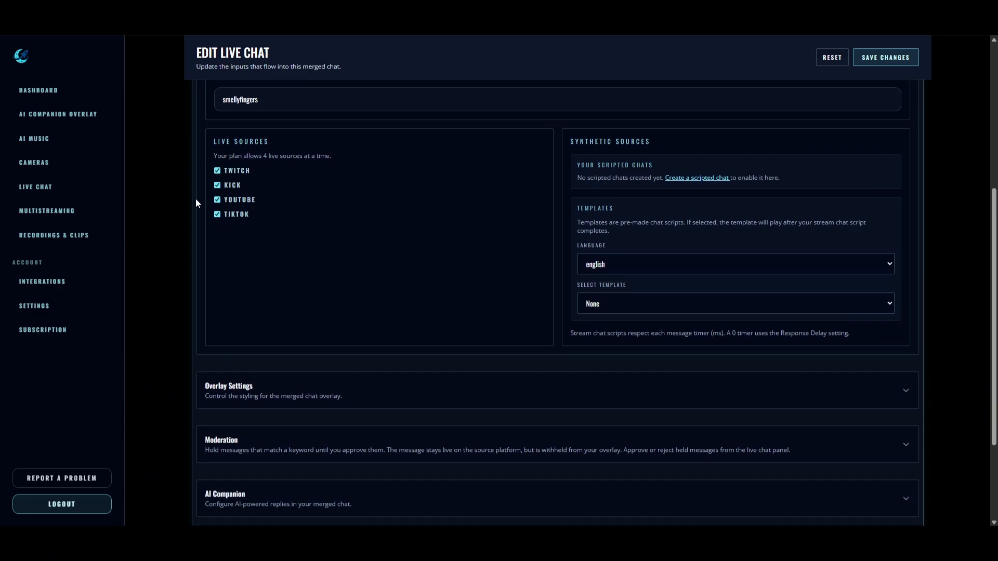
pyautogui.scroll(-1, 179, 185)
pyautogui.scroll(1, 178, 185)
pyautogui.scroll(2, 169, 212)
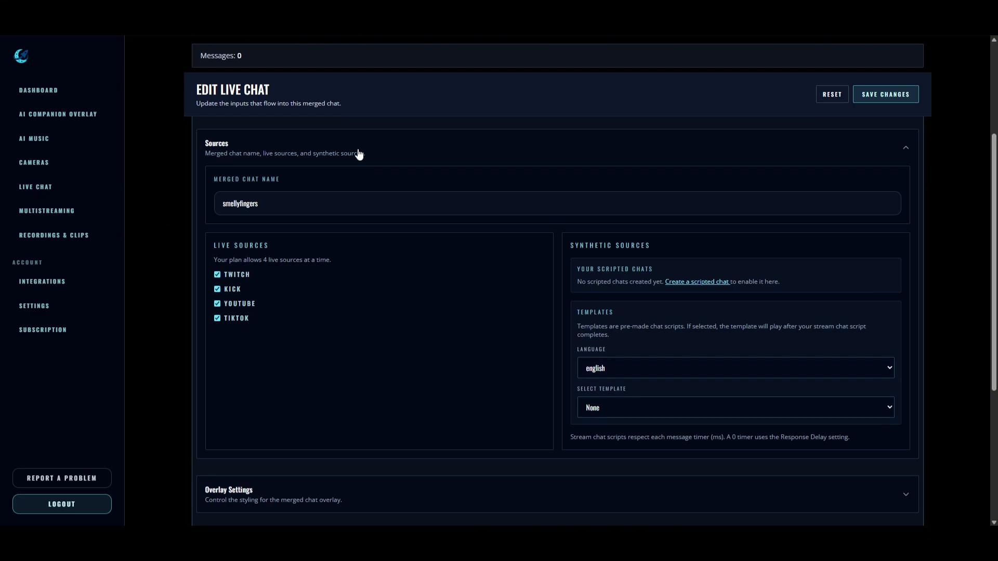
pyautogui.click(393, 150)
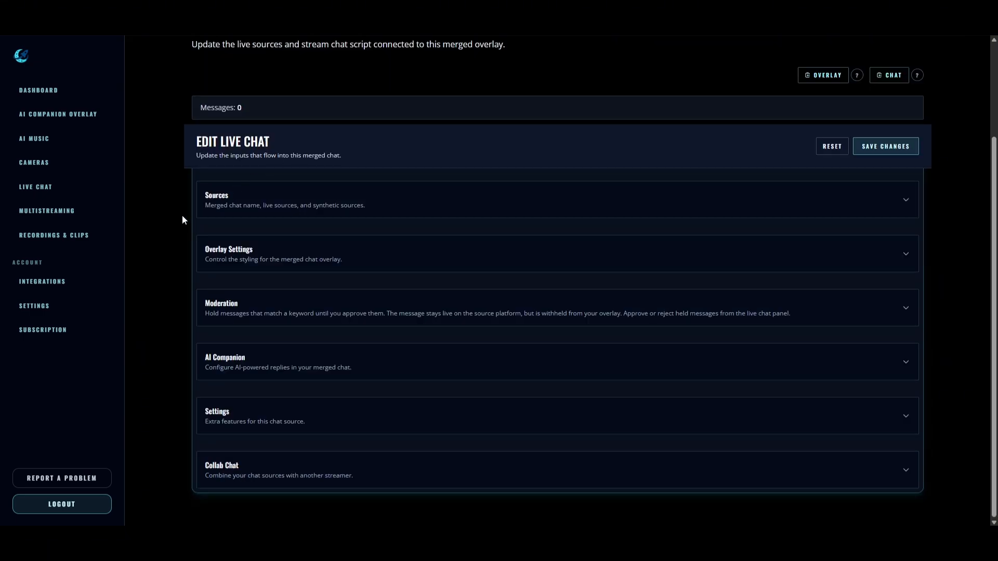
# Expand Overlay Settings to review delay 2, Oswald font and text size 16, then re-expand sources.
pyautogui.click(261, 254)
pyautogui.scroll(-3, 169, 214)
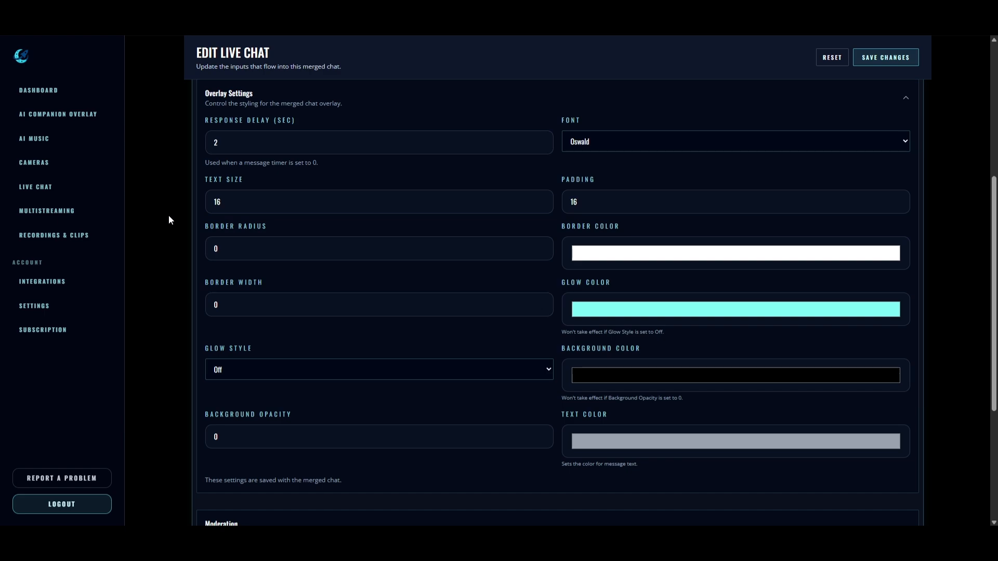
pyautogui.scroll(-1, 169, 215)
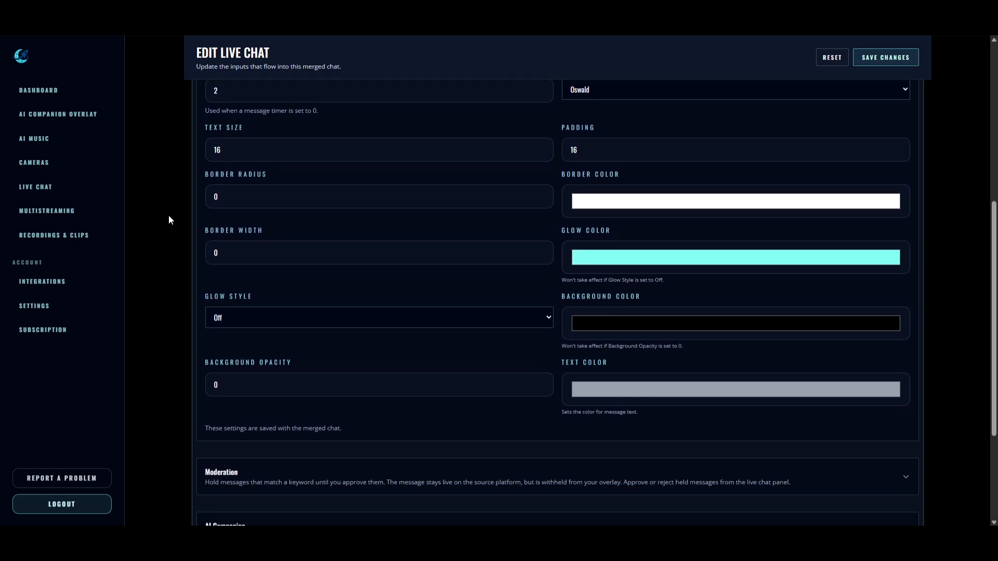
pyautogui.scroll(3, 170, 221)
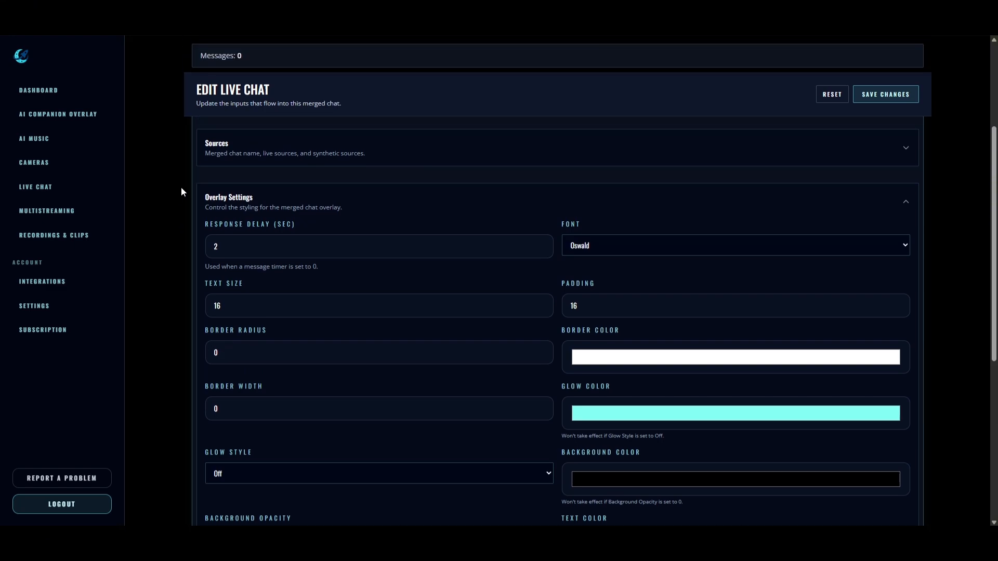
pyautogui.click(466, 150)
pyautogui.click(282, 142)
pyautogui.click(403, 190)
pyautogui.click(234, 314)
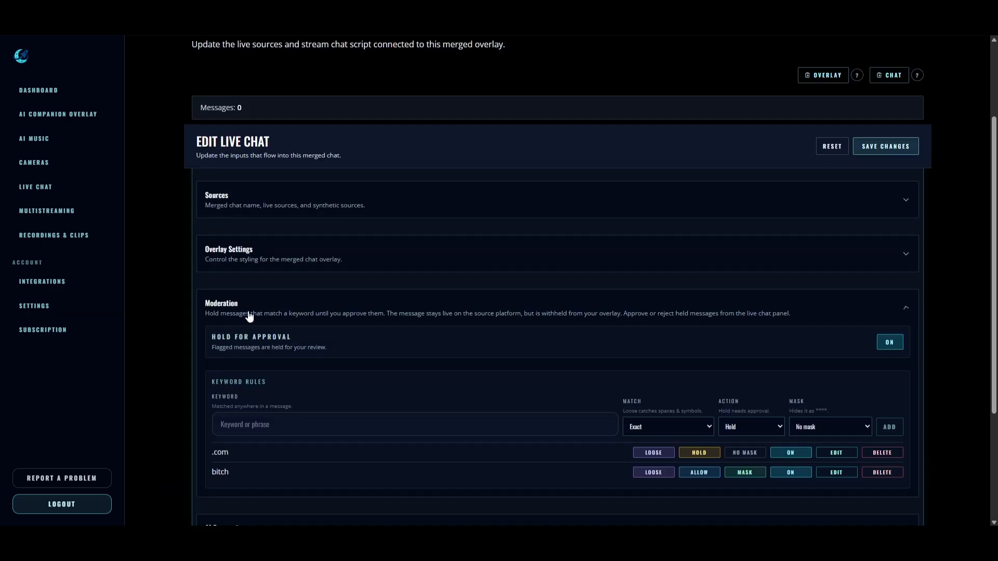
pyautogui.scroll(-2, 218, 291)
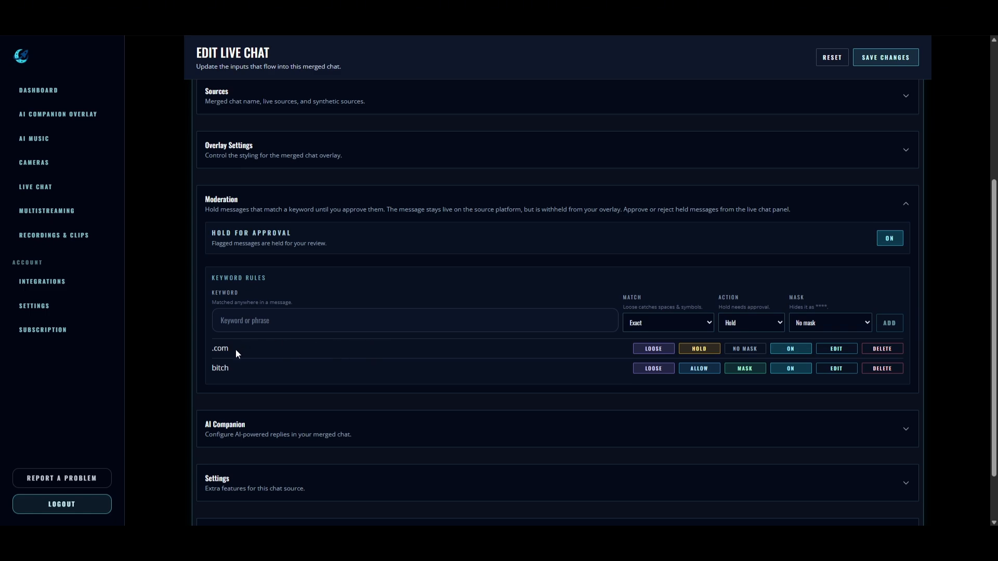
pyautogui.click(644, 323)
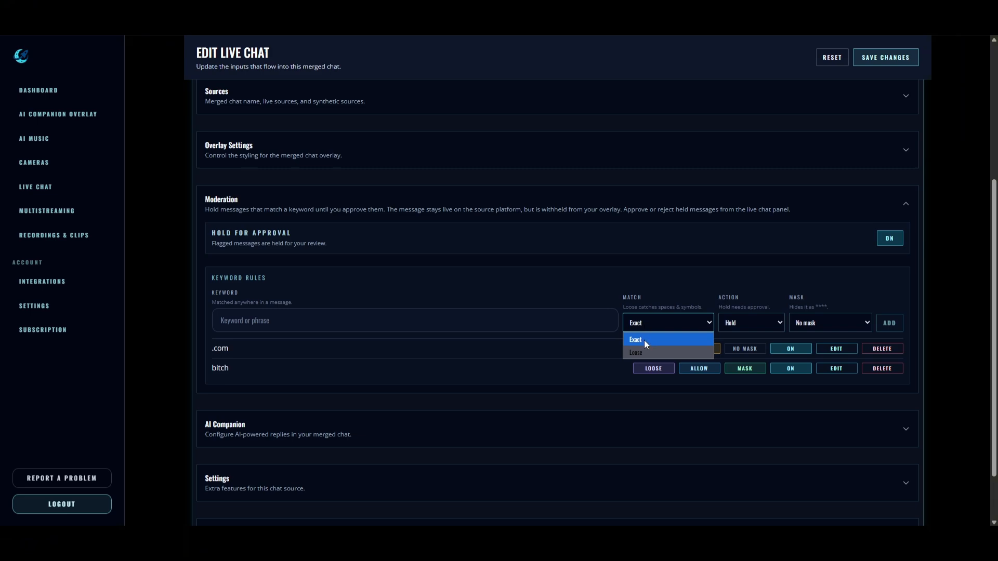
pyautogui.click(635, 298)
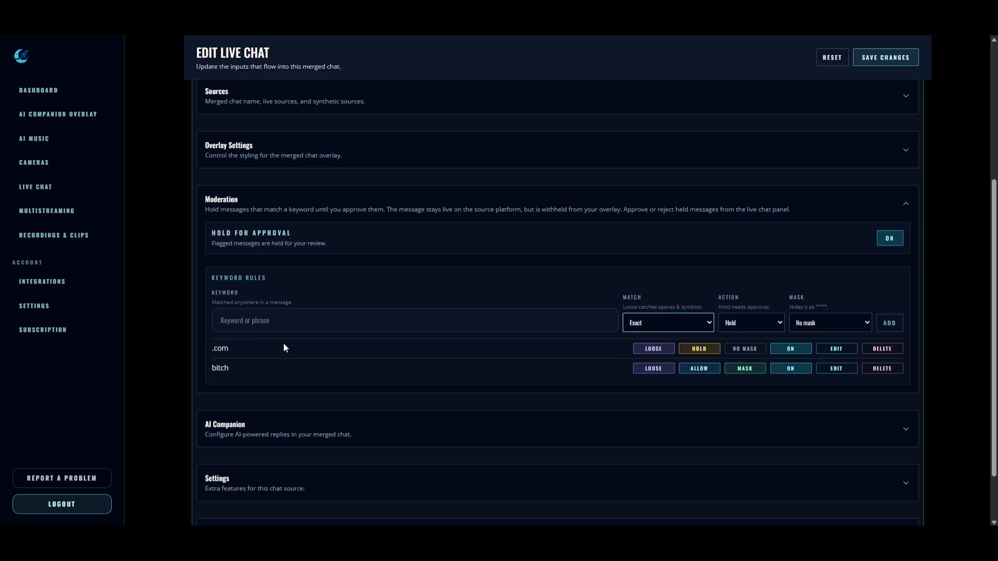
pyautogui.click(219, 348)
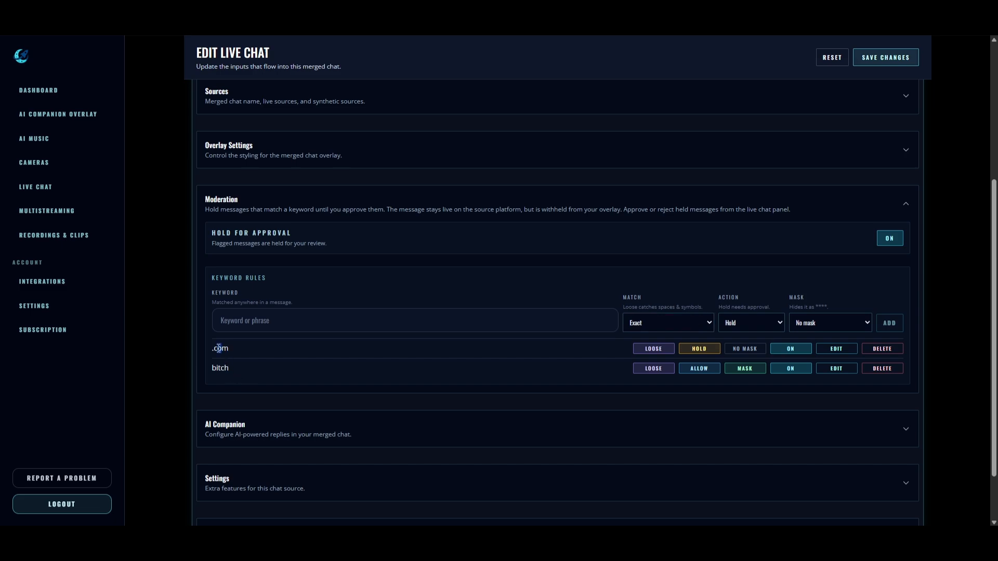
pyautogui.click(299, 346)
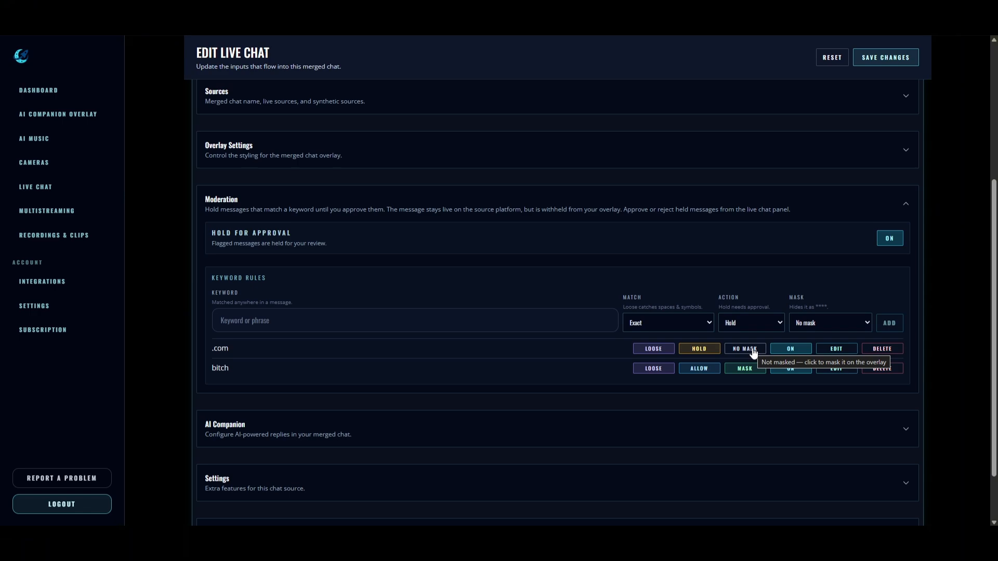
pyautogui.click(802, 322)
pyautogui.click(816, 308)
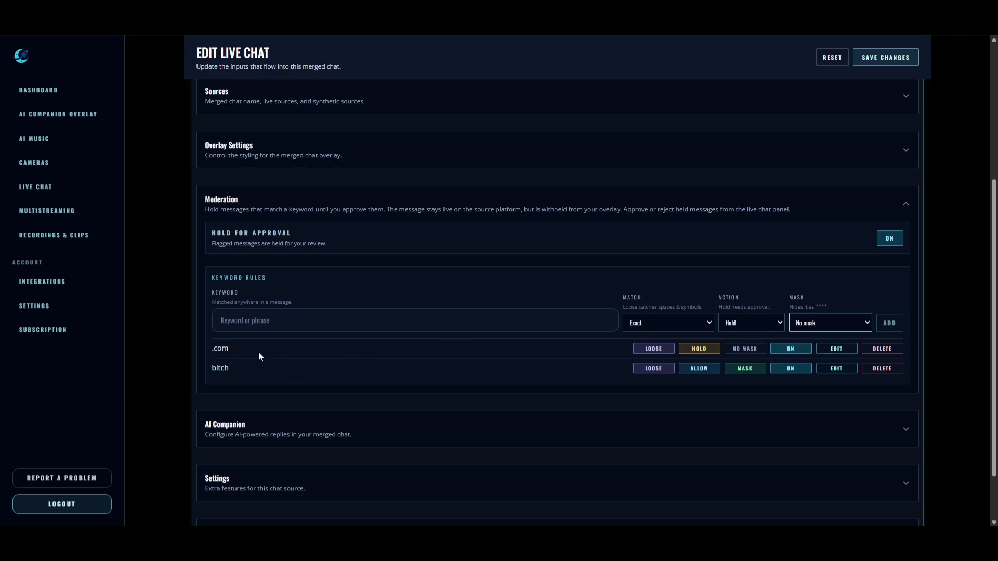
pyautogui.moveTo(214, 370); pyautogui.dragTo(294, 371)
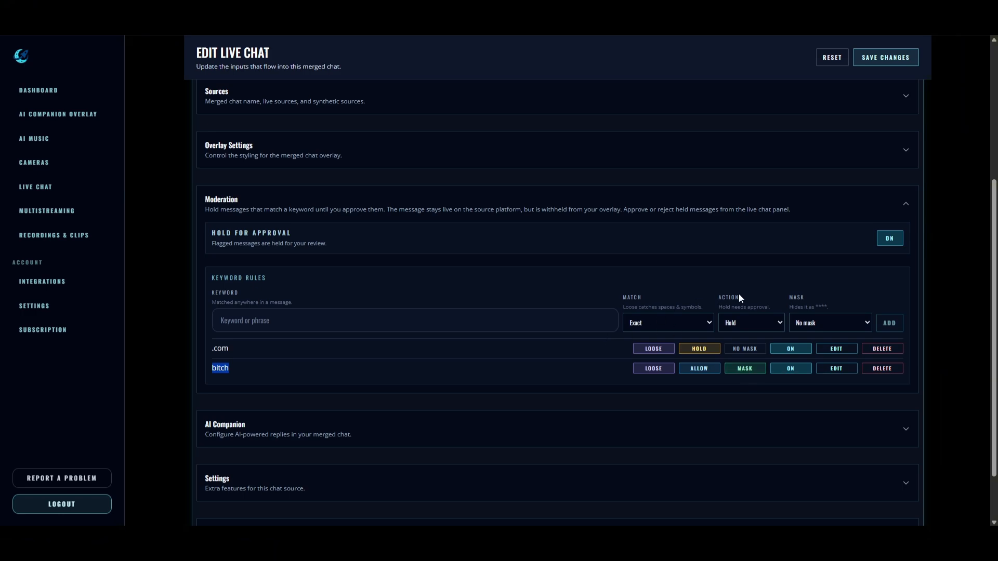
pyautogui.click(824, 306)
pyautogui.click(425, 379)
pyautogui.scroll(-1, 264, 341)
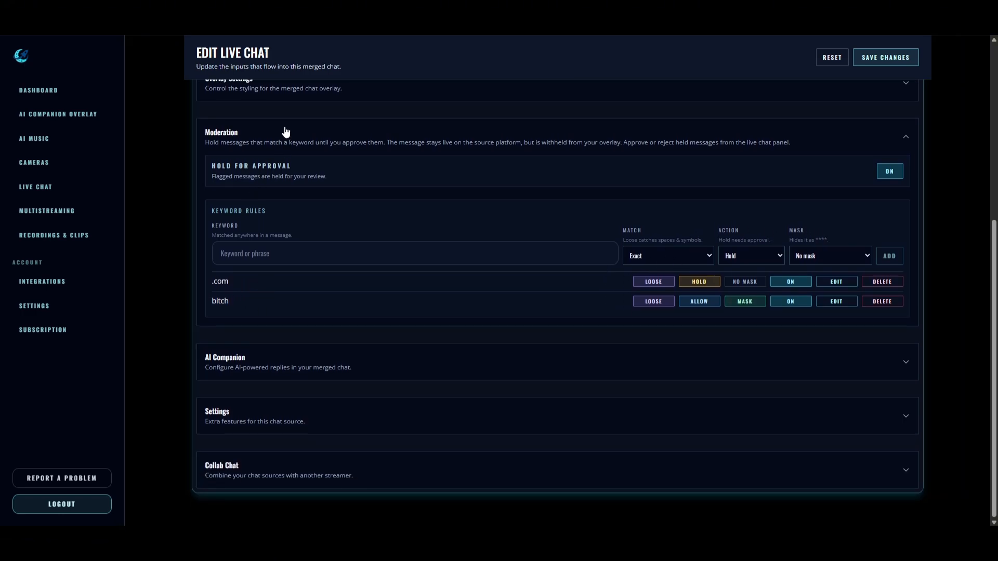
pyautogui.click(283, 136)
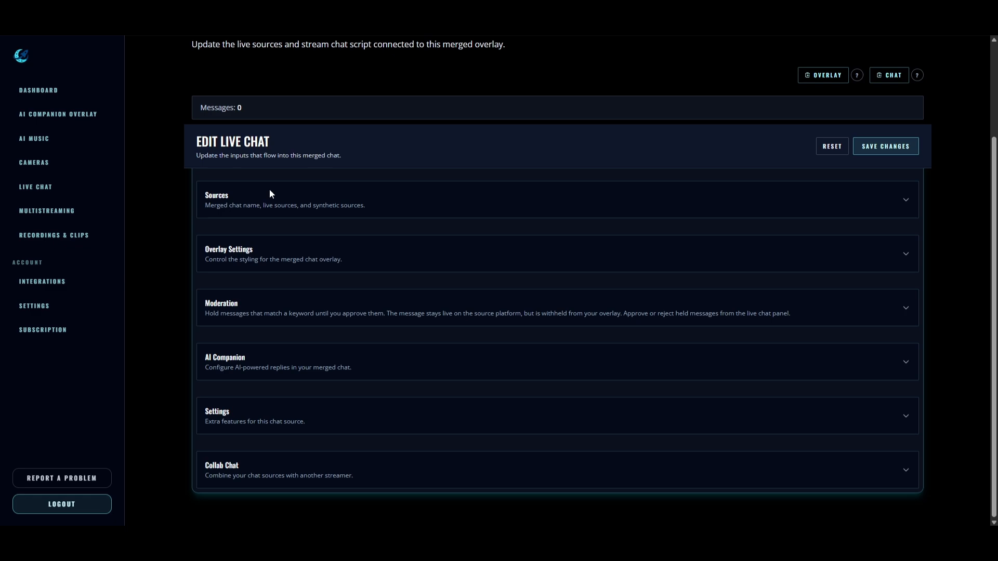
pyautogui.click(247, 362)
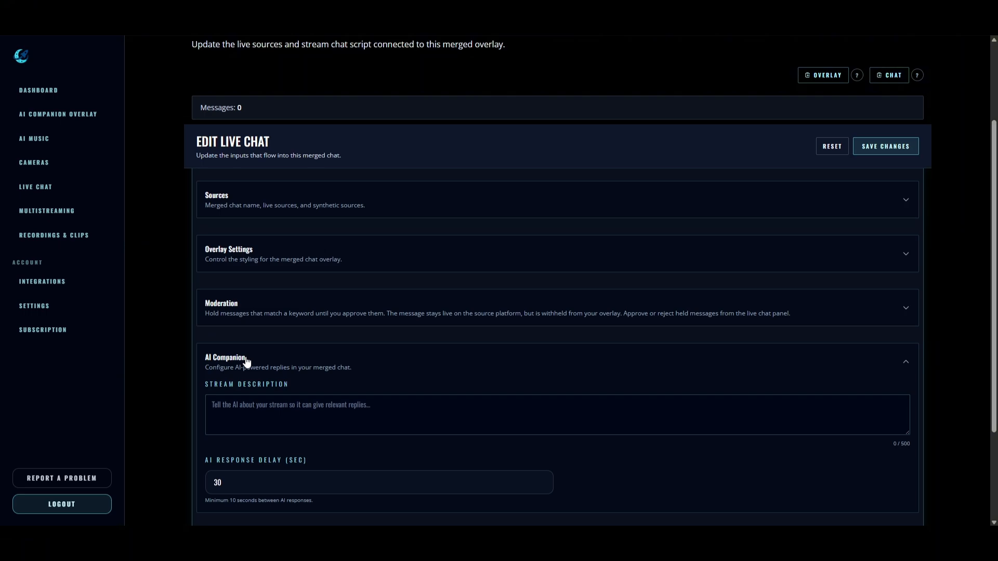
pyautogui.click(246, 362)
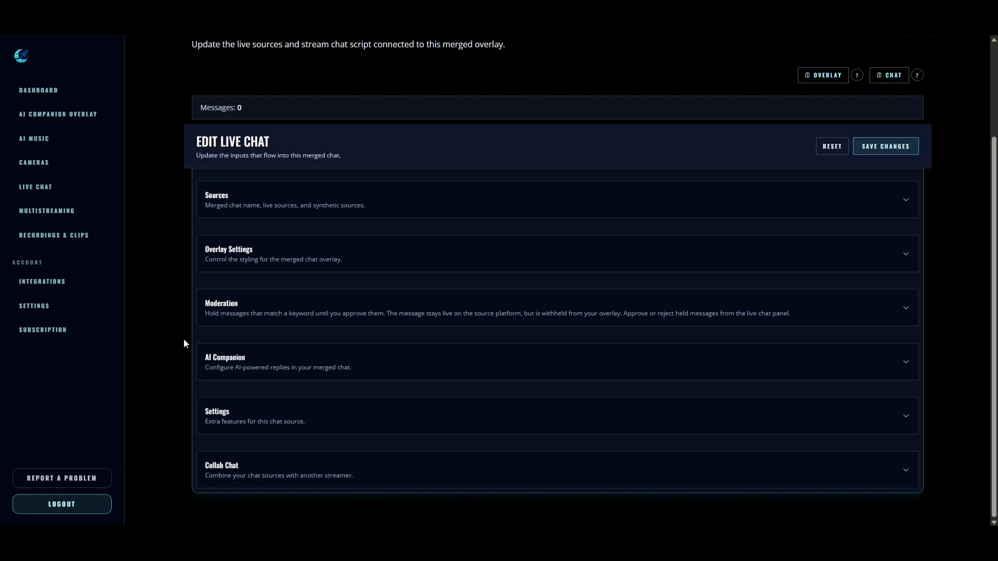
# Review and collapse the extra chat source settings, then expand Collab Chat's partner-email linking options.
pyautogui.click(296, 413)
pyautogui.scroll(-1, 212, 396)
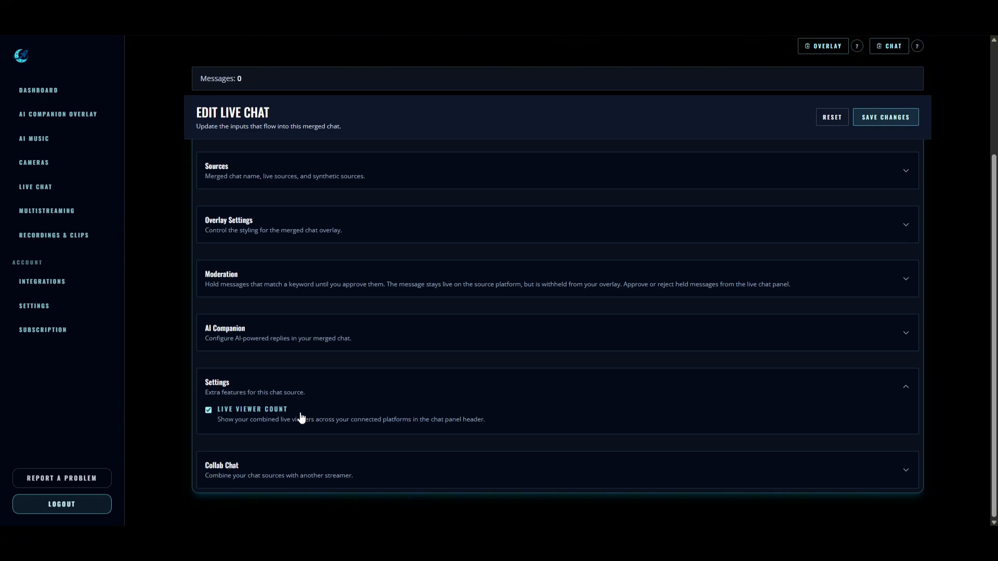
pyautogui.click(331, 385)
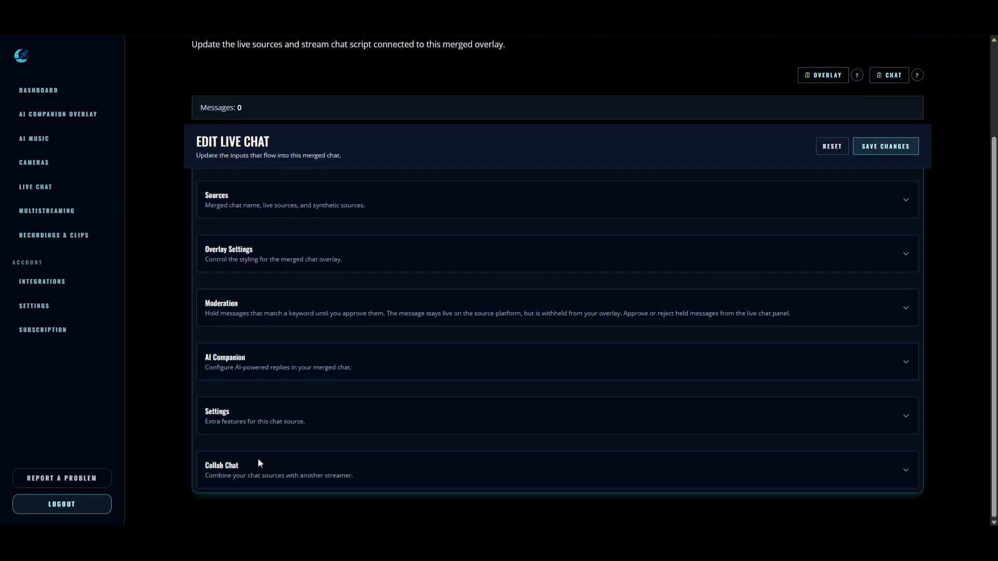
pyautogui.click(237, 465)
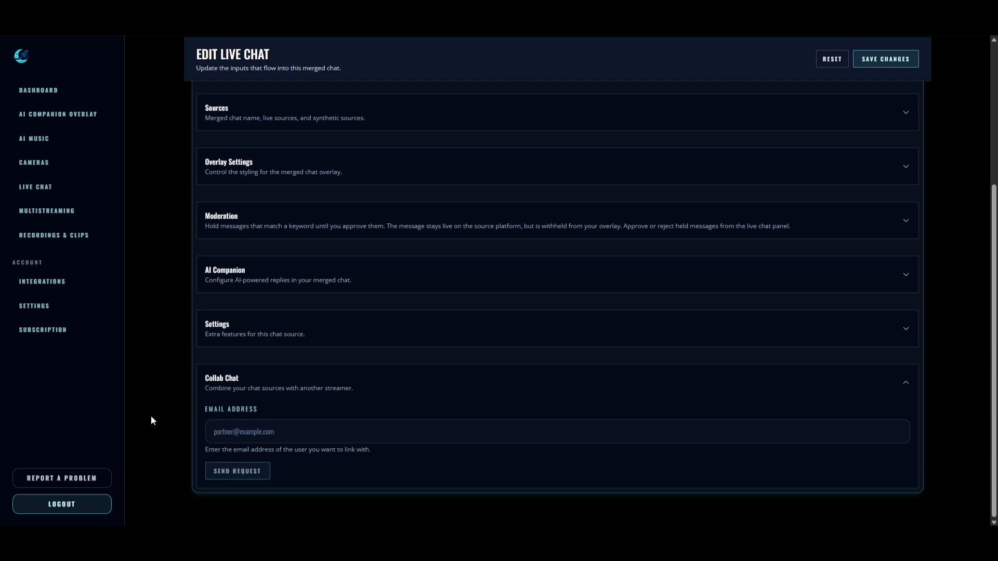
# Collapse Collab Chat, copy the merged CHAT link, and switch to OBS Studio.
pyautogui.click(351, 382)
pyautogui.scroll(3, 182, 436)
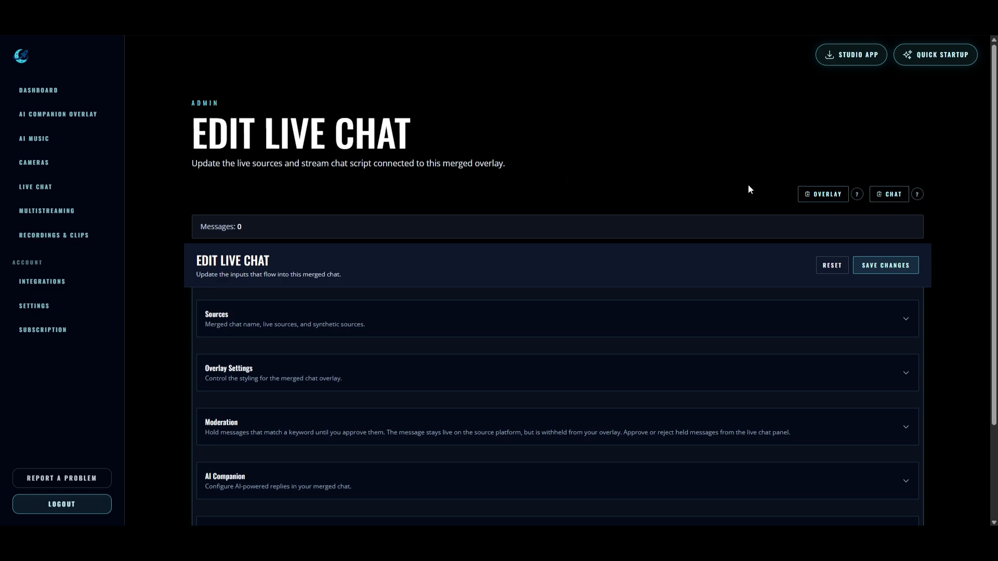
pyautogui.click(889, 193)
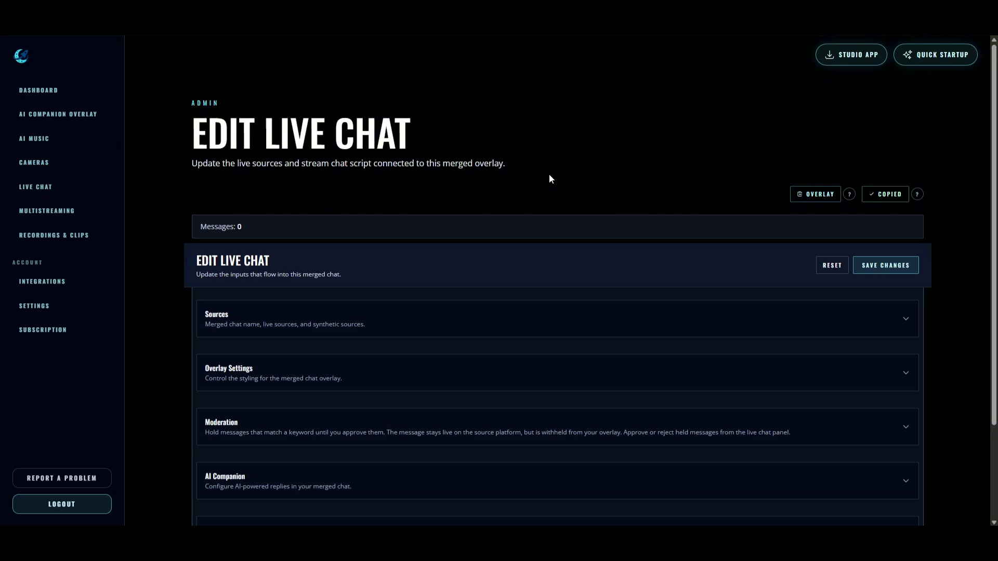
pyautogui.hotkey('alt', 'Tab')
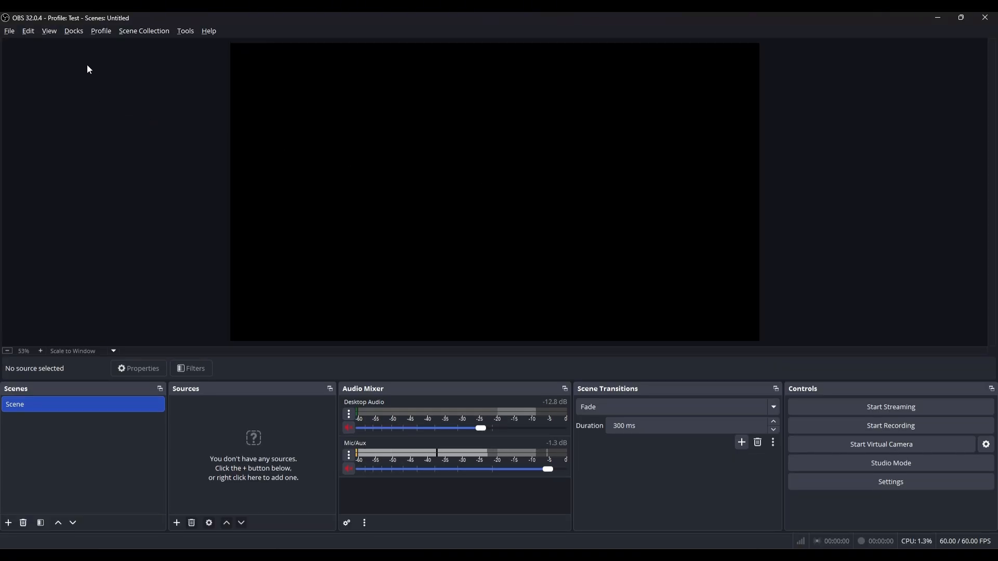
# Create a custom browser dock named SU using the pasted StreamUps chat URL.
pyautogui.click(79, 32)
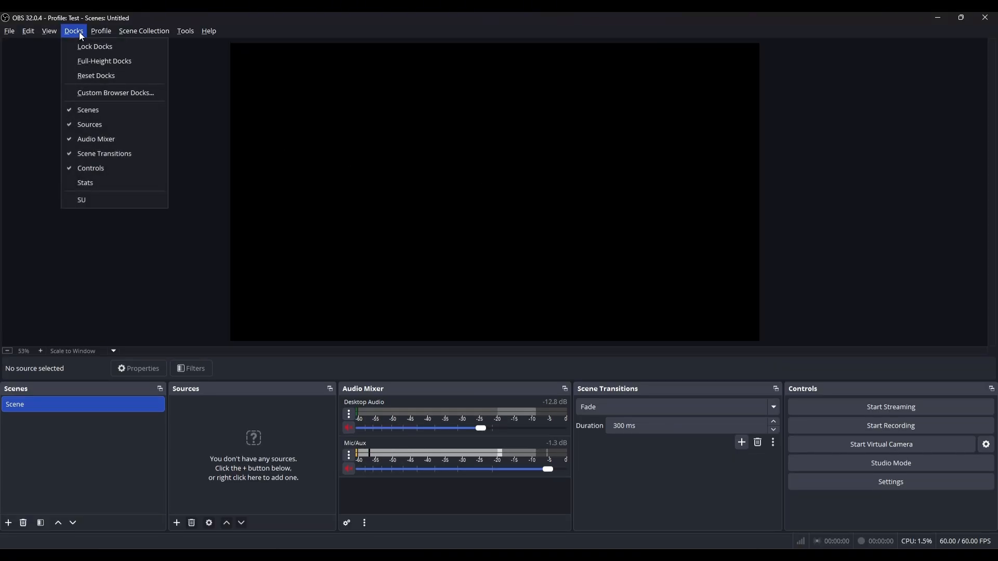
pyautogui.click(111, 96)
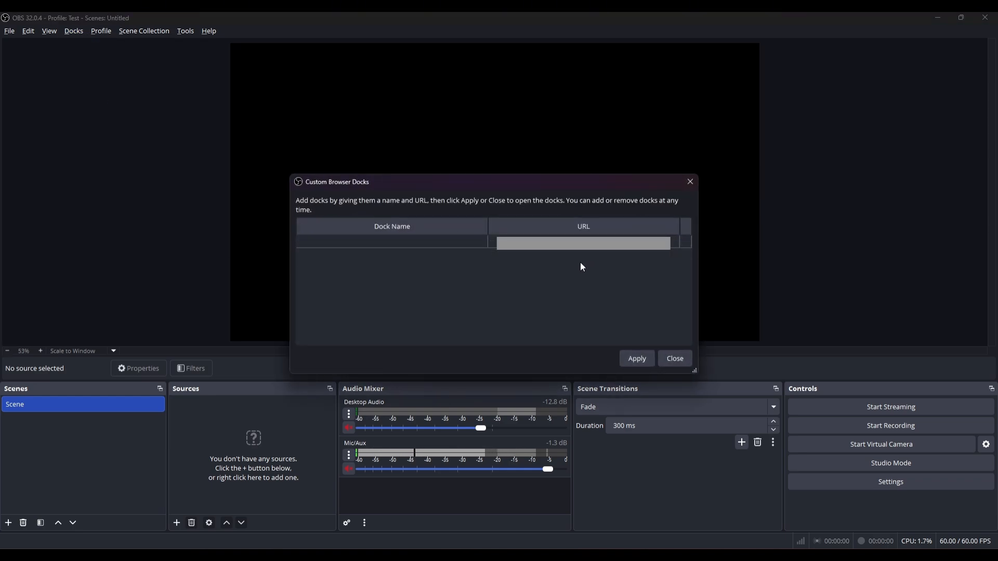
pyautogui.doubleClick(356, 241)
pyautogui.write('S')
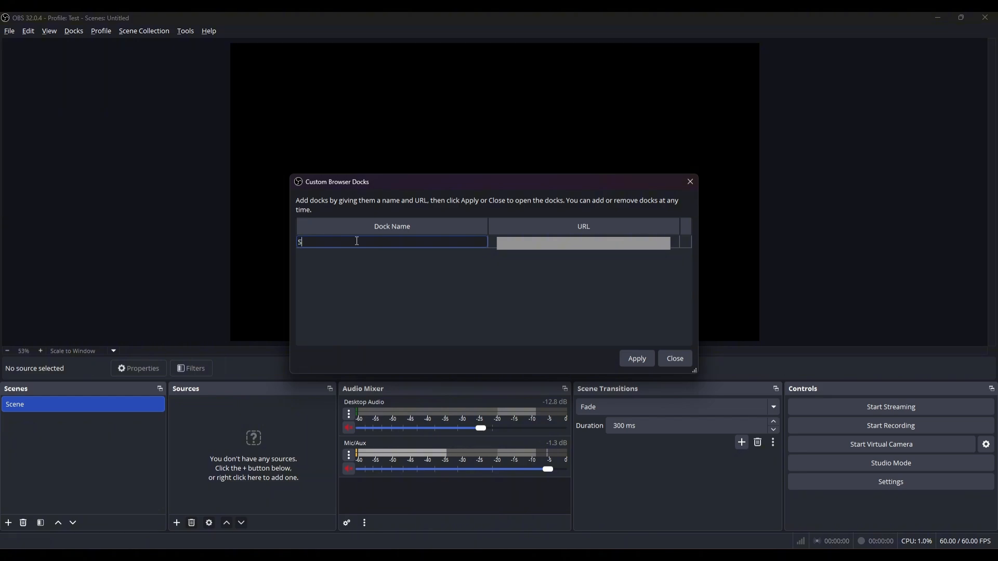
pyautogui.write('U')
pyautogui.press('Tab')
pyautogui.hotkey('ctrl', 'v')
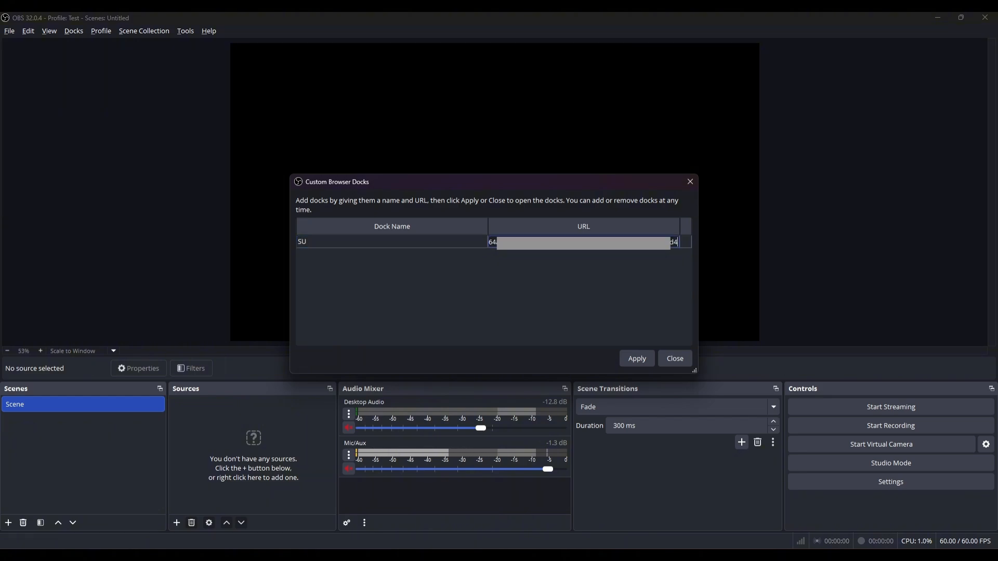
pyautogui.click(636, 358)
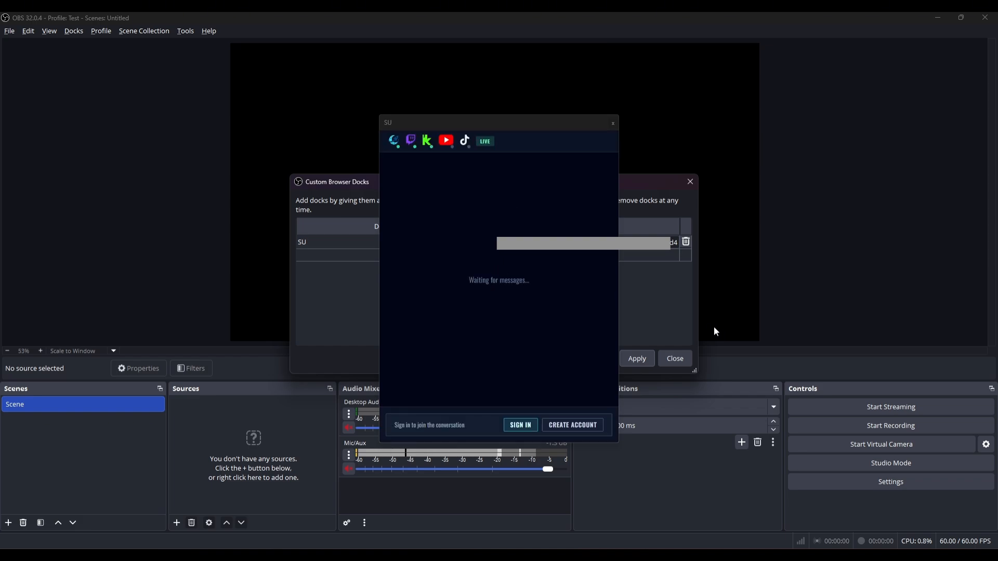
# Dock the SU chat panel on the window's right edge and confirm it in the Docks menu.
pyautogui.click(671, 357)
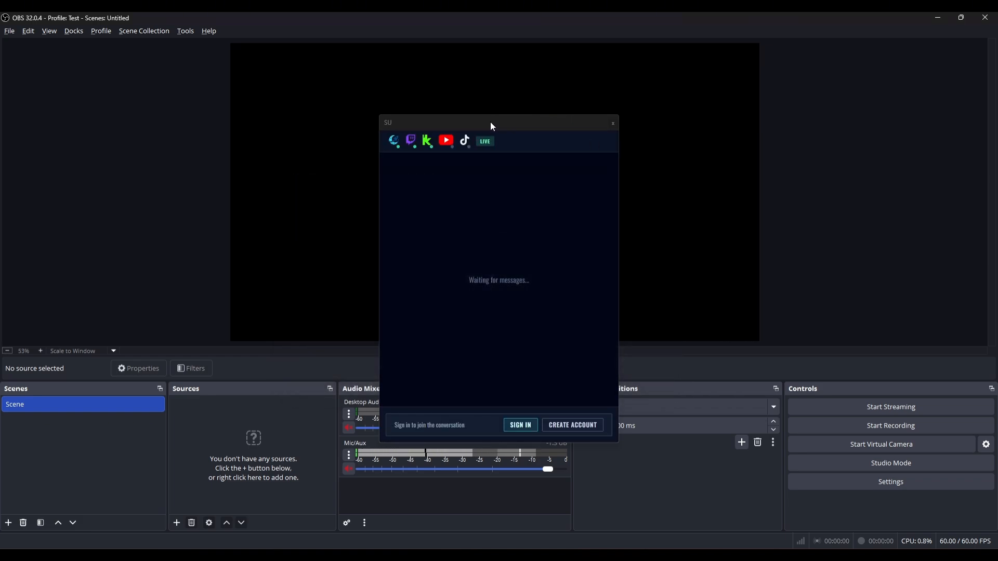
pyautogui.moveTo(491, 123); pyautogui.dragTo(980, 120)
pyautogui.click(74, 33)
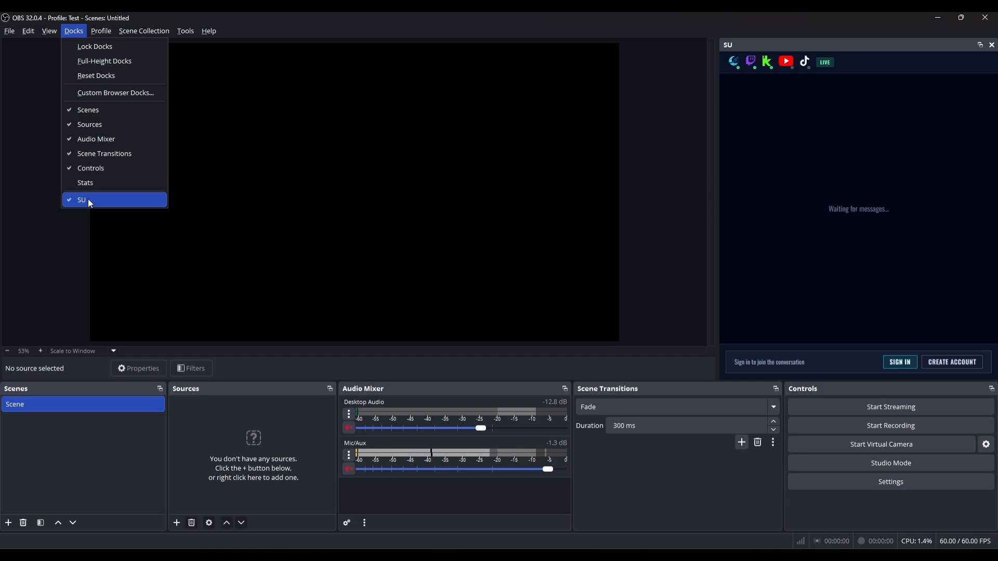
pyautogui.click(14, 85)
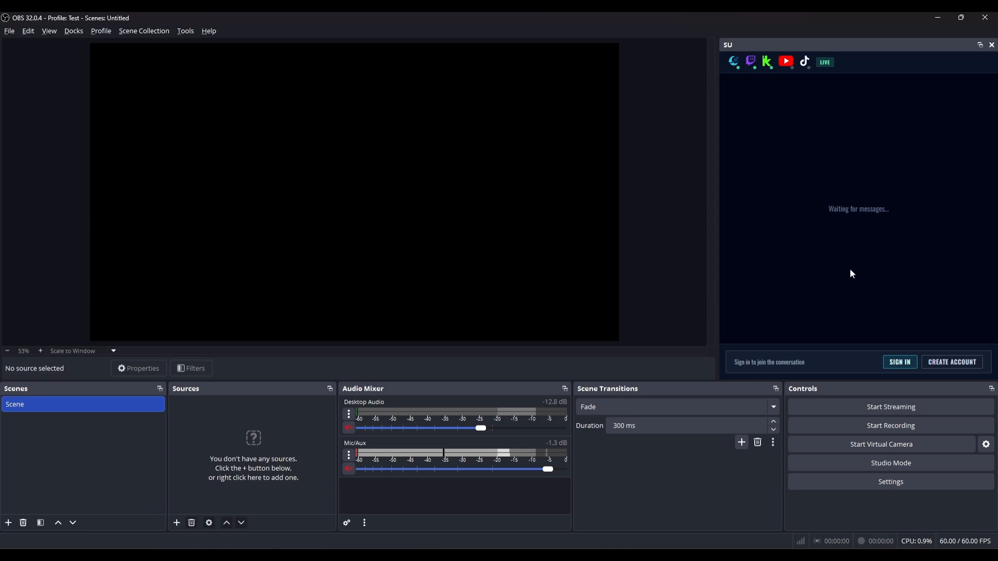
# Sign in to the SU dock and toggle the Kick and Twitch 'Also send to' options.
pyautogui.click(901, 364)
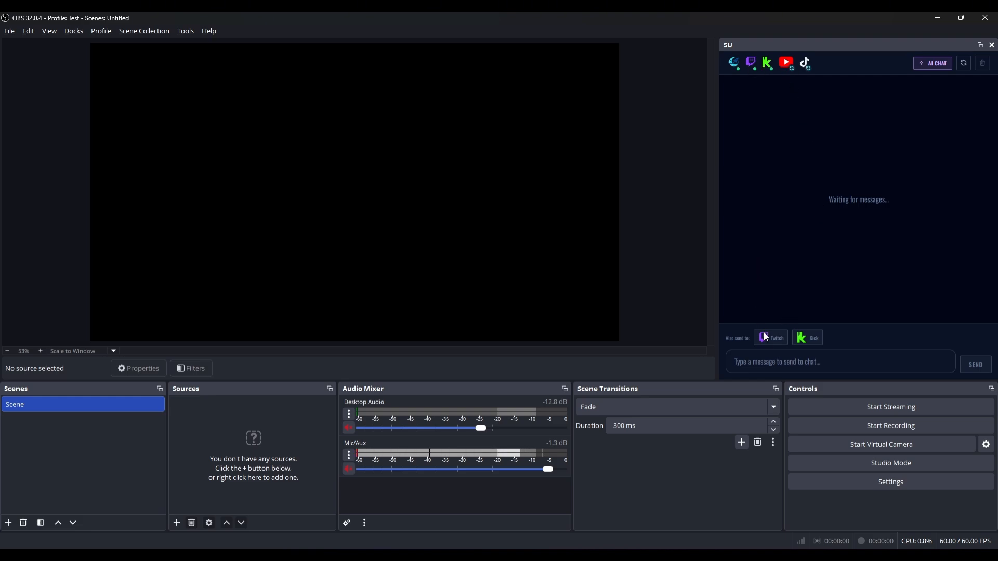
pyautogui.click(794, 367)
pyautogui.click(807, 344)
pyautogui.click(775, 342)
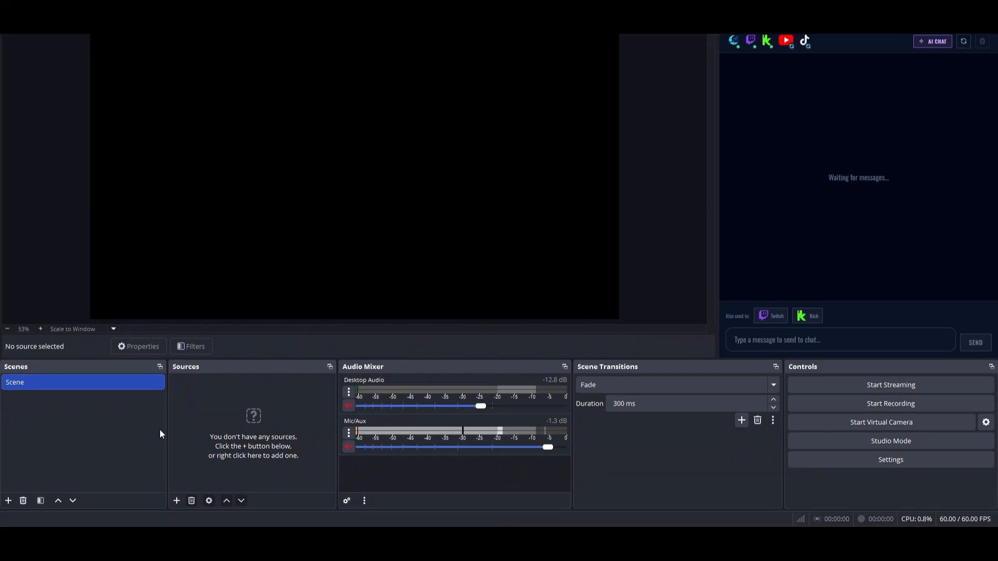
pyautogui.hotkey('alt', 'Tab')
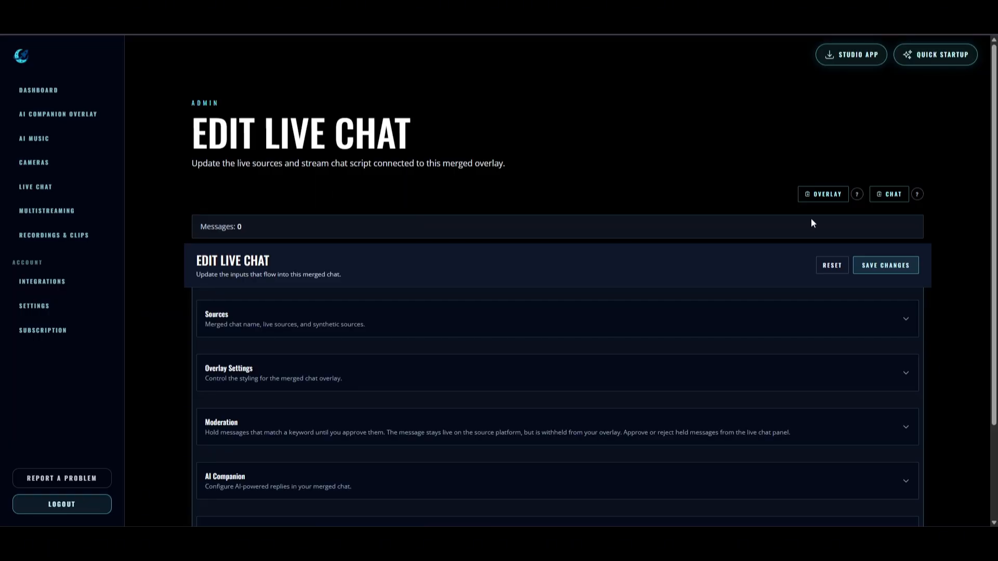
pyautogui.hotkey('alt', 'Tab')
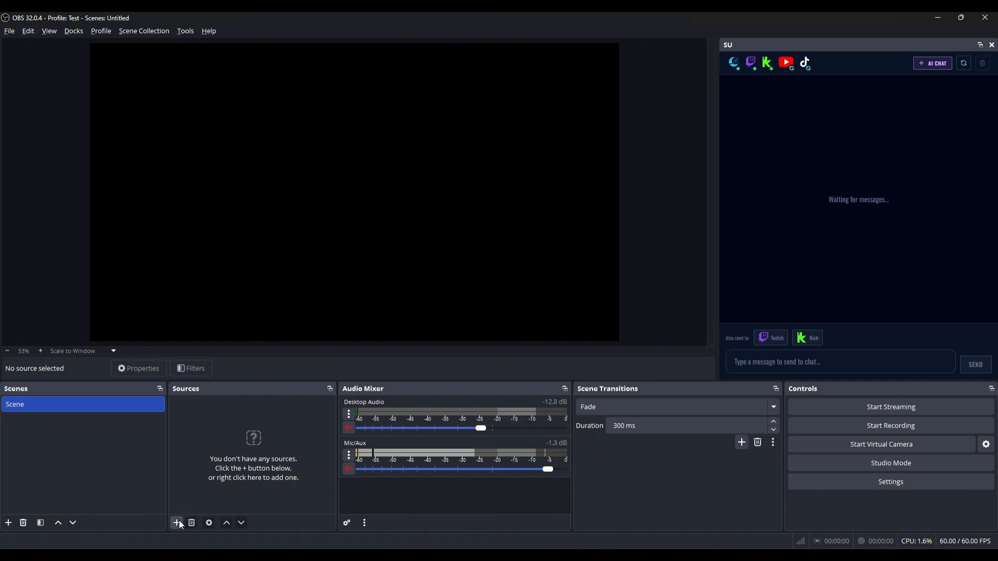
# Add a browser source named 'chat' with the merged chat URL, nudged slightly down-right.
pyautogui.click(179, 522)
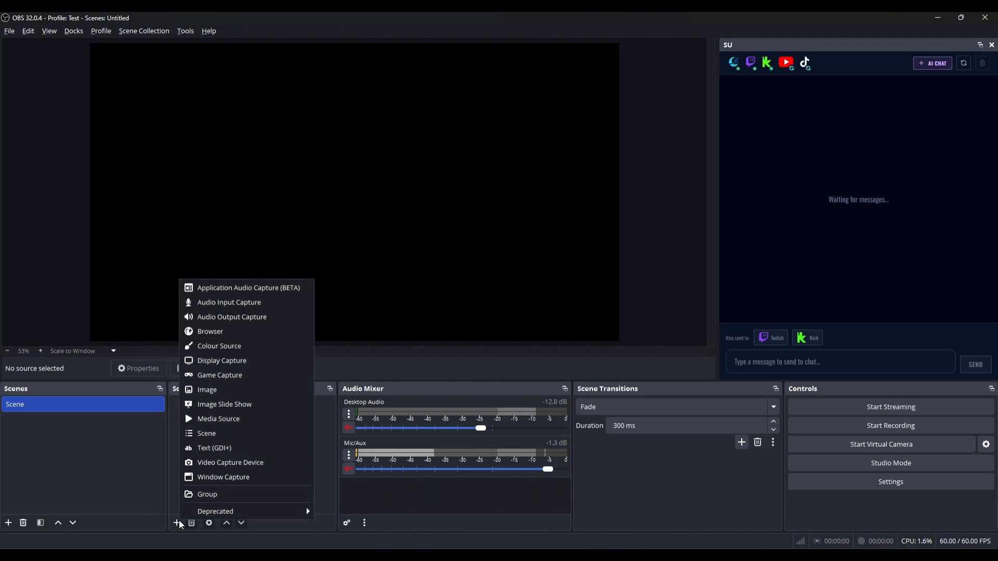
pyautogui.click(228, 332)
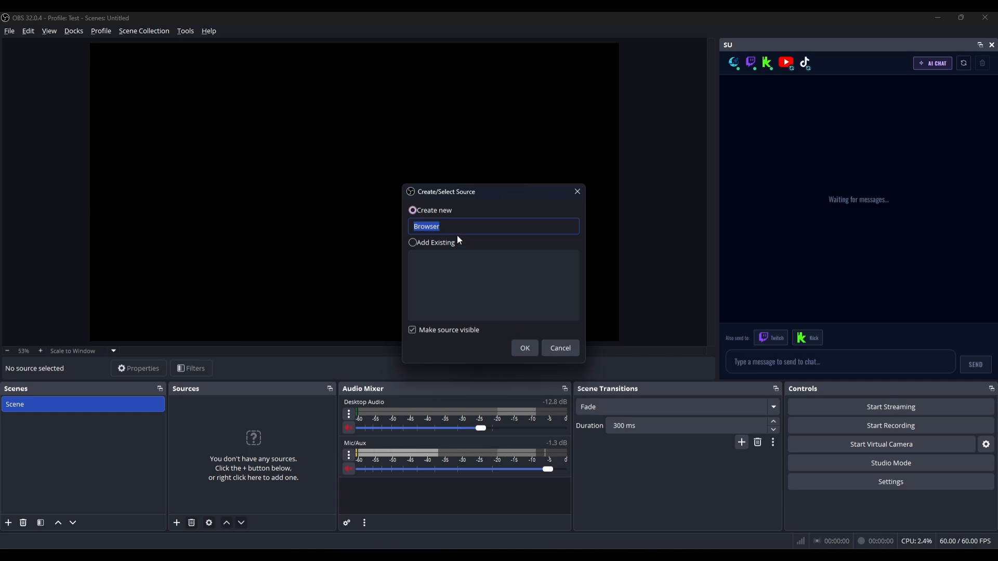
pyautogui.write('chat')
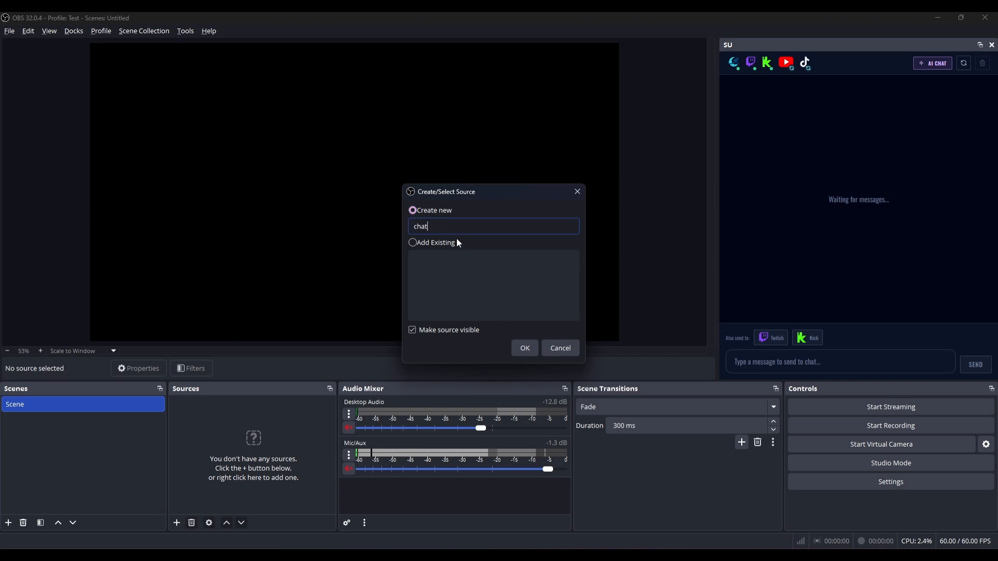
pyautogui.click(524, 347)
pyautogui.tripleClick(435, 299)
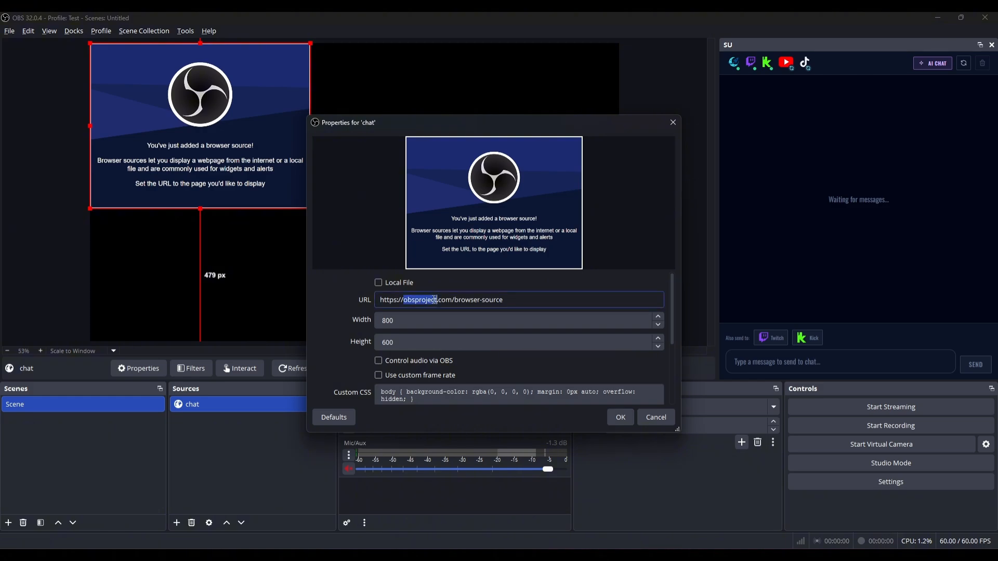
pyautogui.hotkey('ctrl', 'v')
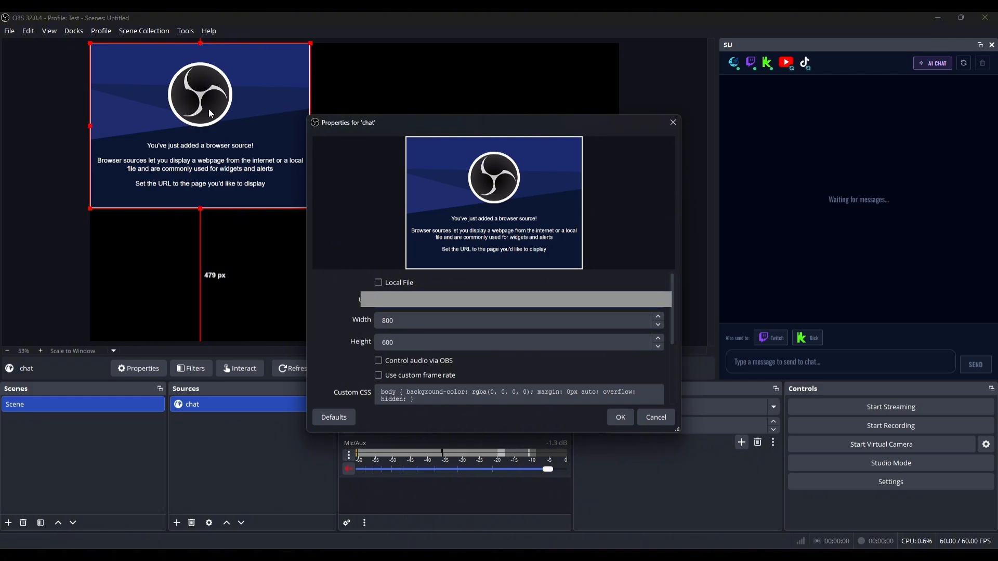
pyautogui.click(622, 419)
pyautogui.moveTo(156, 114); pyautogui.dragTo(168, 132)
# Send a 'Test' message from the SU dock's message box.
pyautogui.click(814, 364)
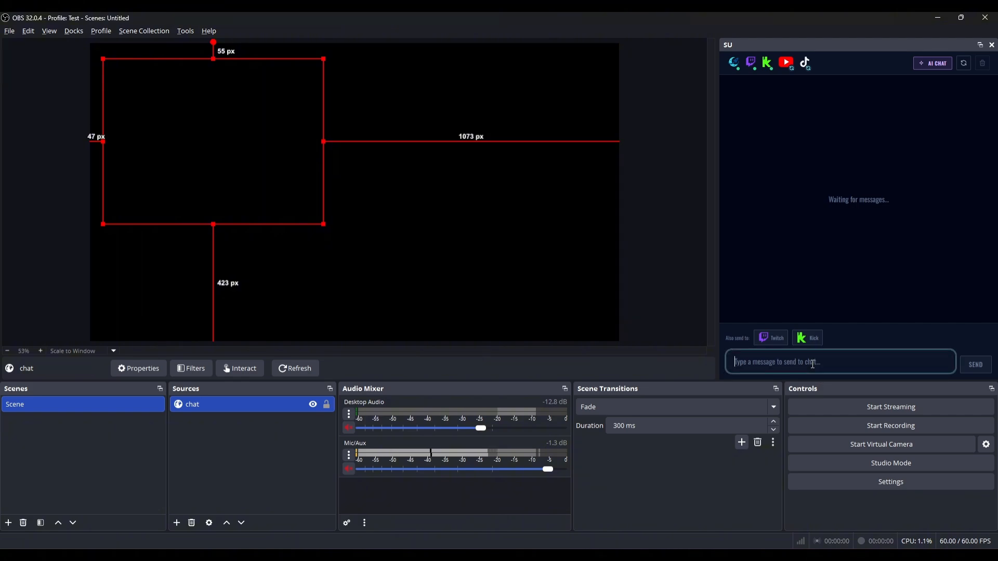
pyautogui.write('Test')
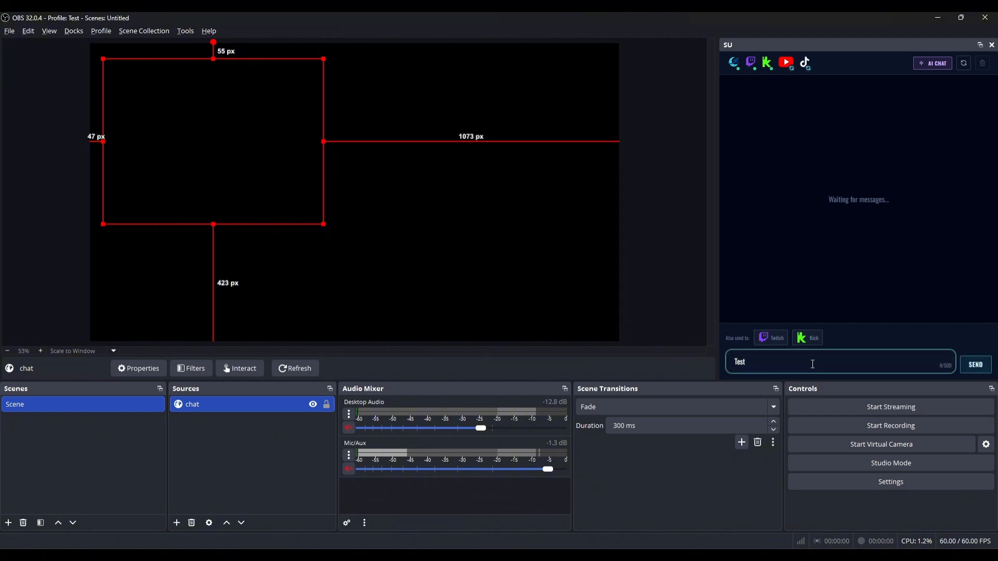
pyautogui.press('Return')
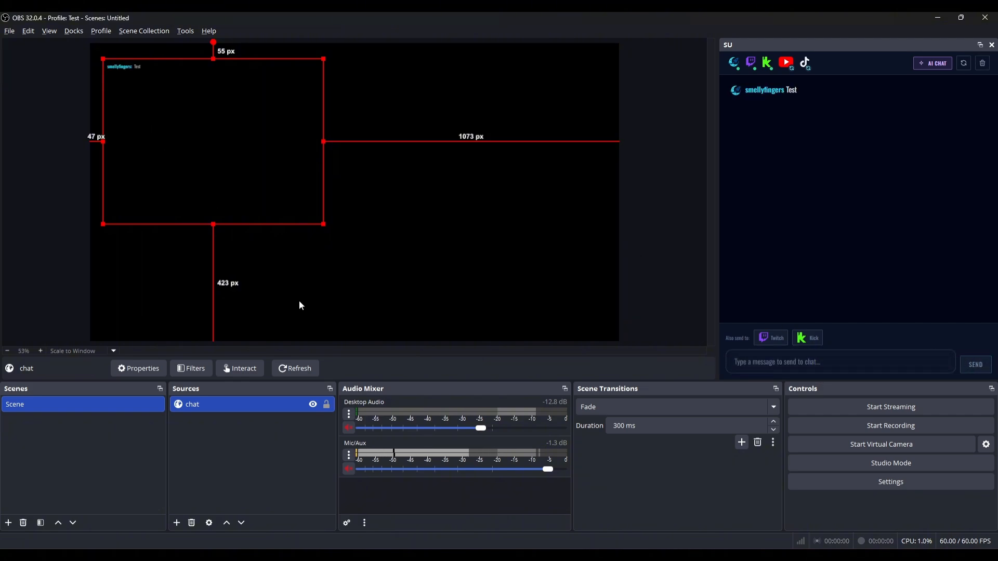
# Open and dismiss the preview and chat source context menus, leaving the source deselected.
pyautogui.click(301, 305)
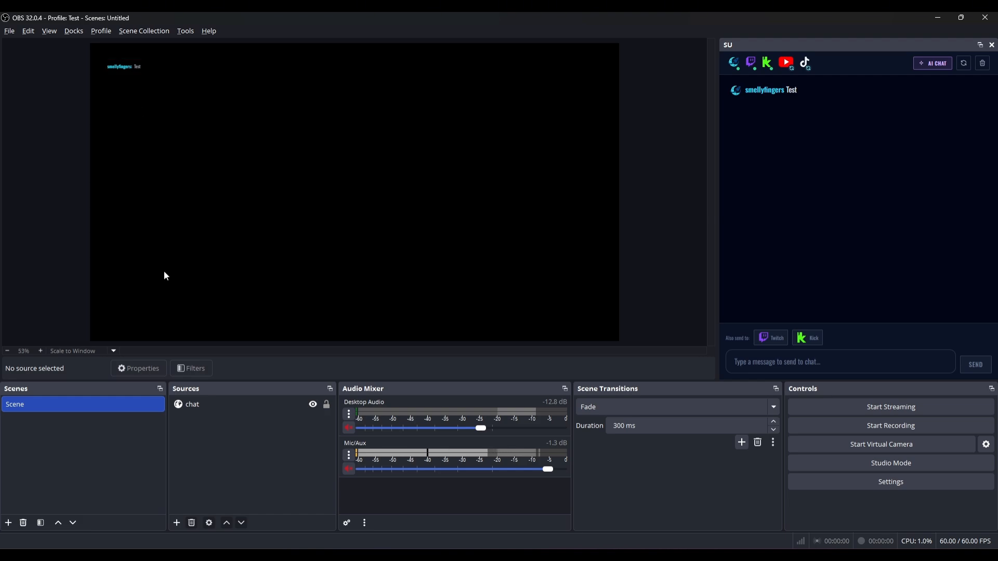
pyautogui.rightClick(218, 148)
pyautogui.click(234, 460)
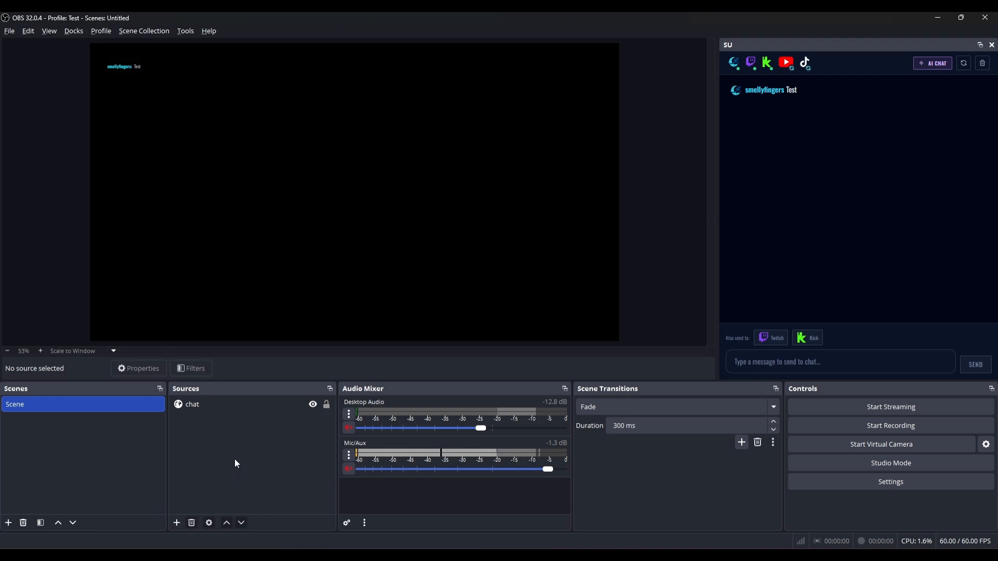
pyautogui.rightClick(199, 400)
pyautogui.click(245, 424)
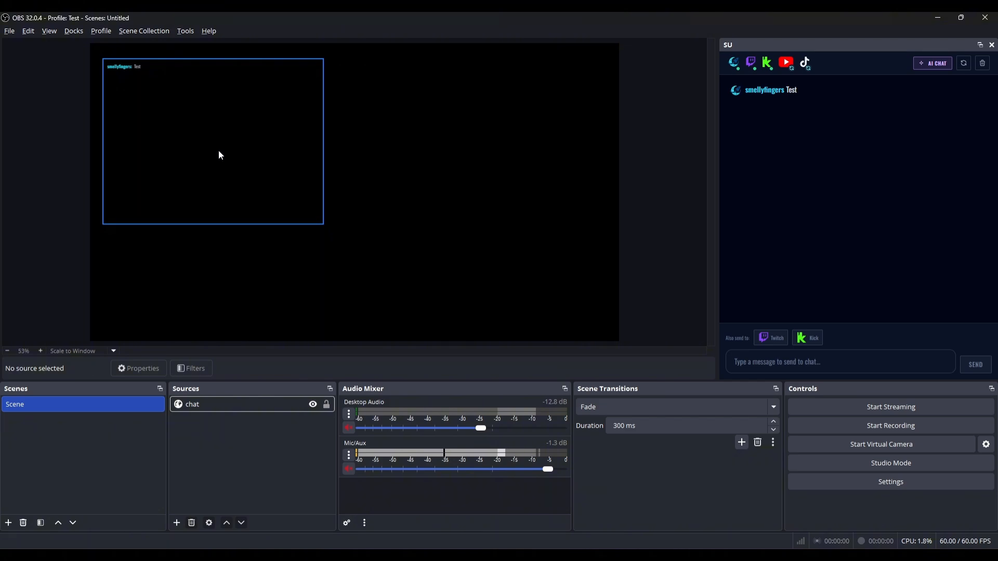
# Set the chat browser source's size to 400 × 200 px in its Properties.
pyautogui.rightClick(205, 406)
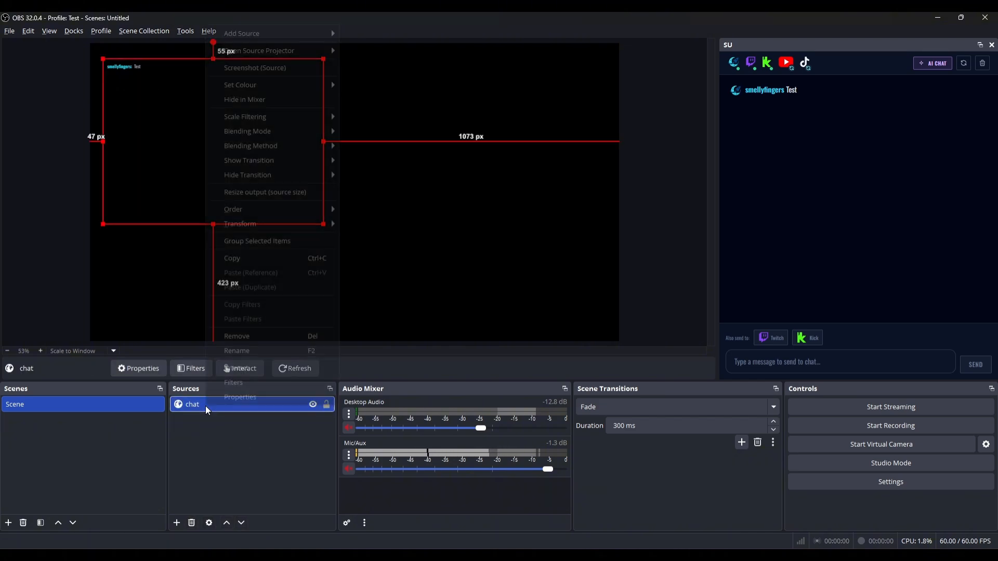
pyautogui.click(233, 397)
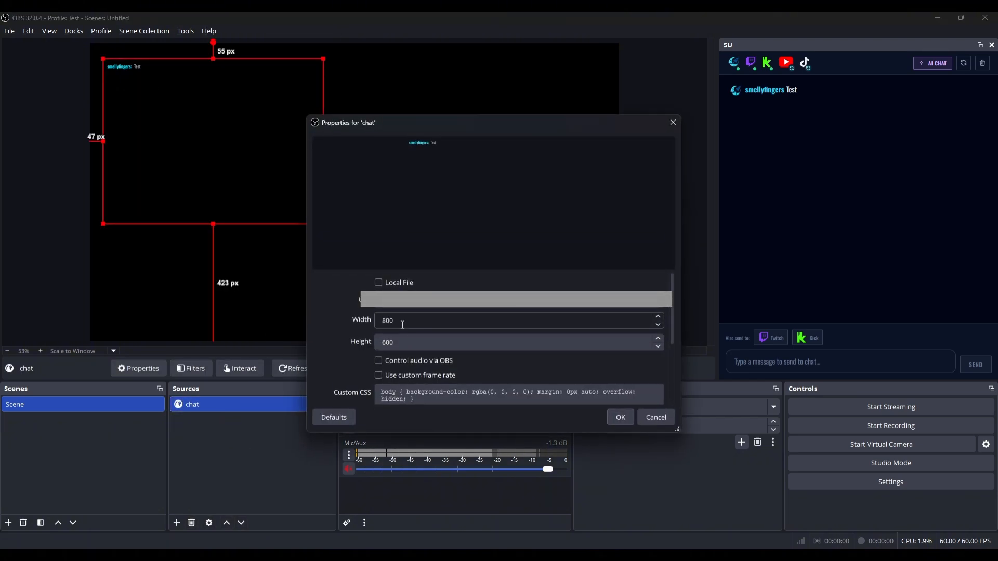
pyautogui.moveTo(402, 321); pyautogui.dragTo(375, 322)
pyautogui.write('400')
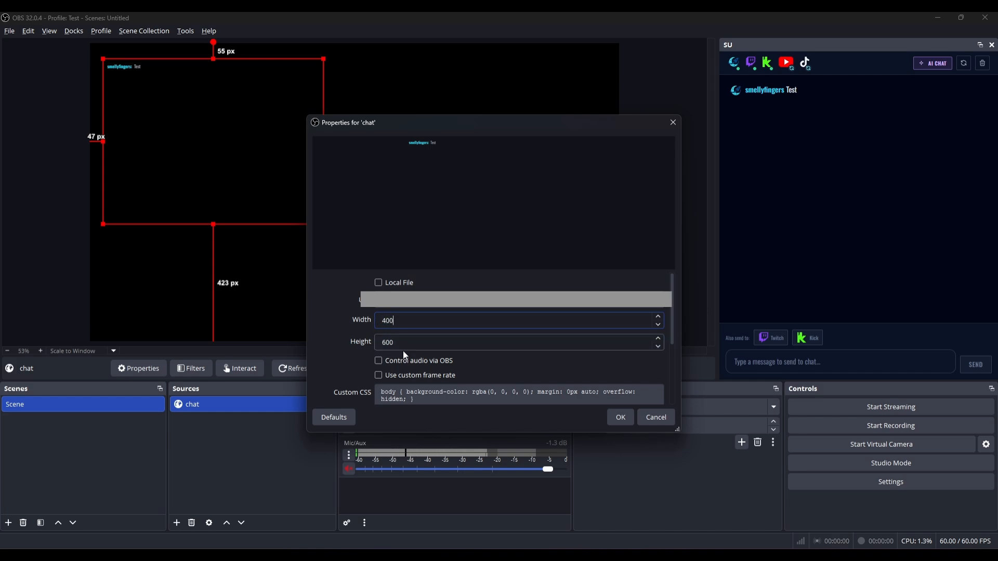
pyautogui.press('Tab')
pyautogui.write('200')
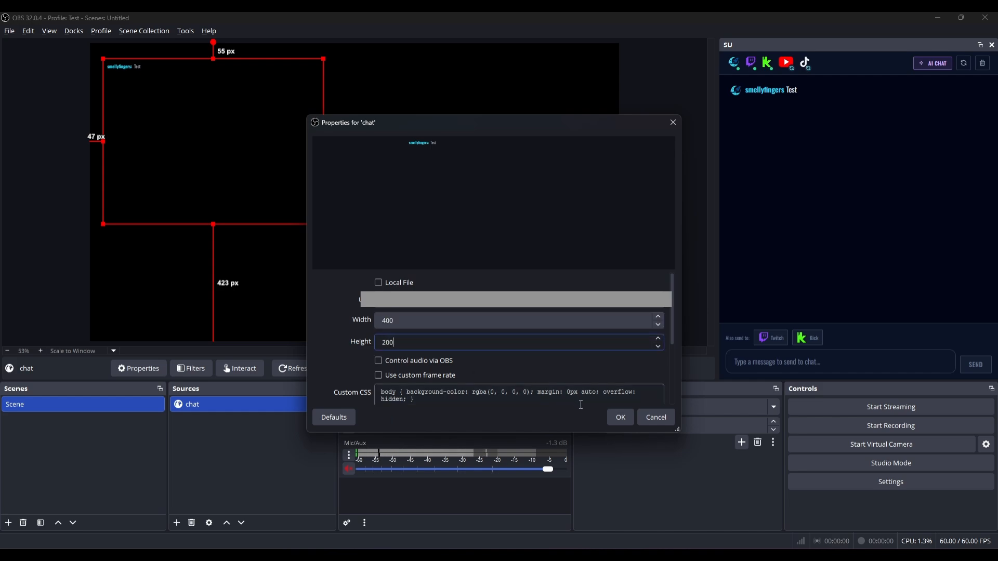
pyautogui.click(620, 417)
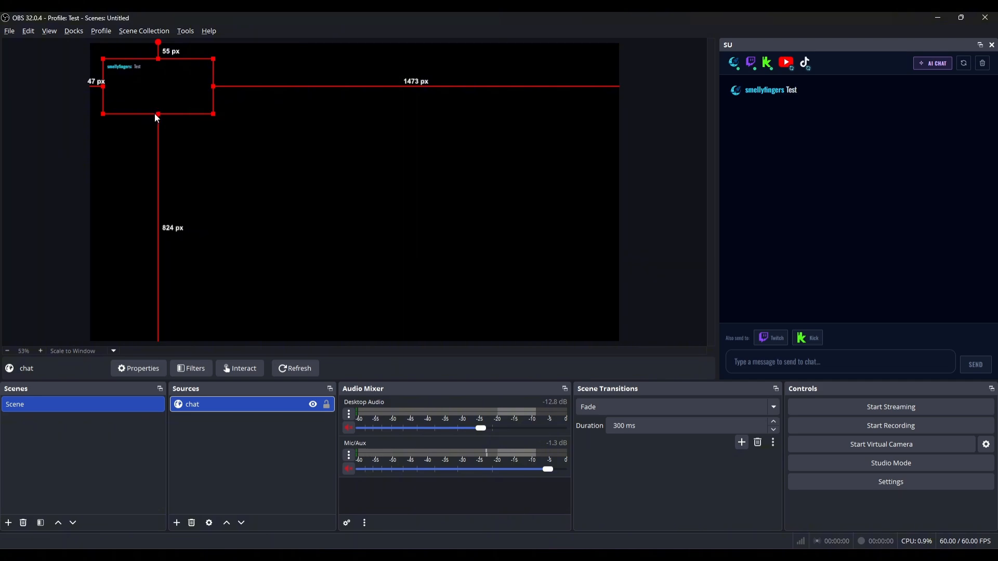
# Change the chat source height to 300 px and enlarge its box in the scene to fit.
pyautogui.rightClick(241, 405)
pyautogui.click(240, 393)
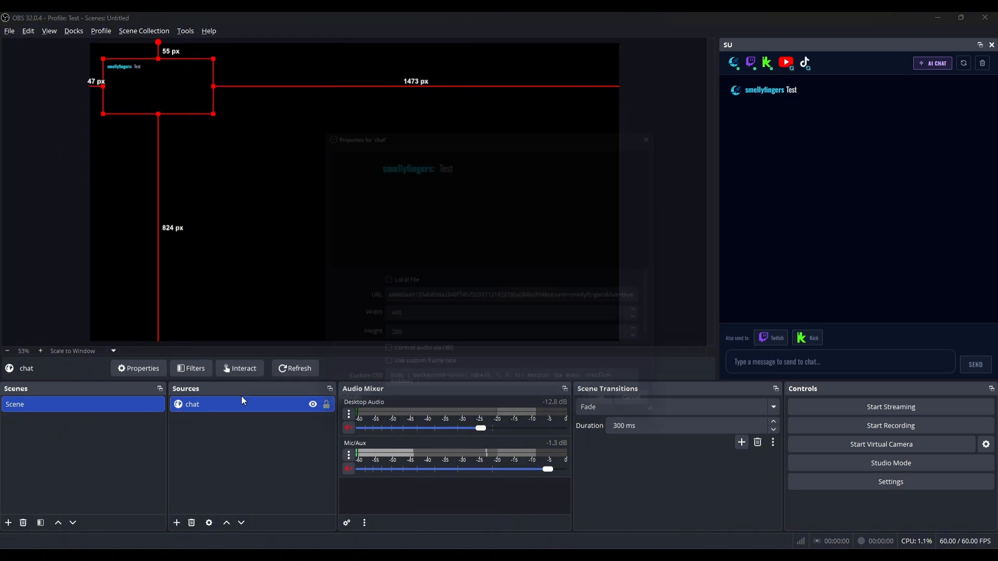
pyautogui.doubleClick(399, 343)
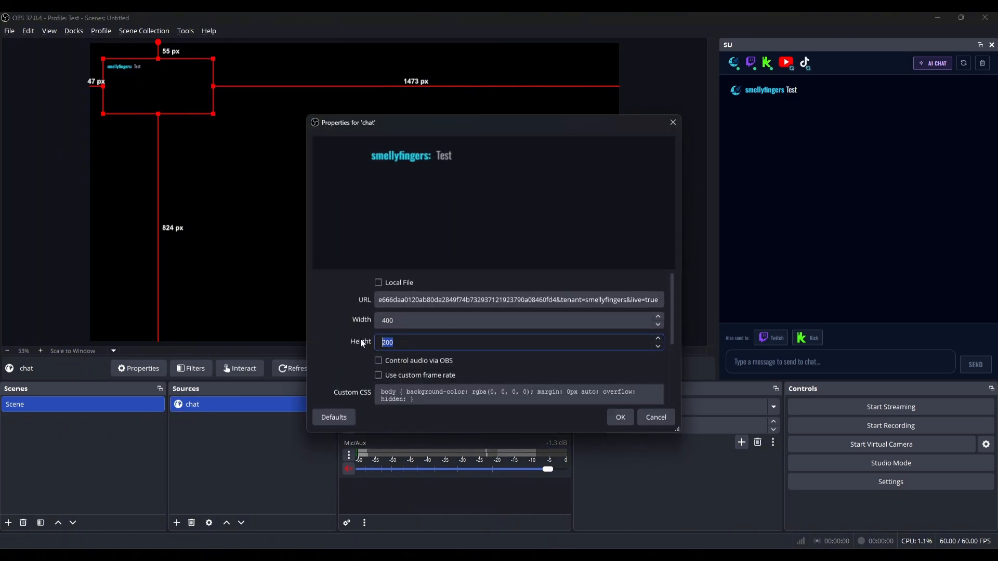
pyautogui.write('30')
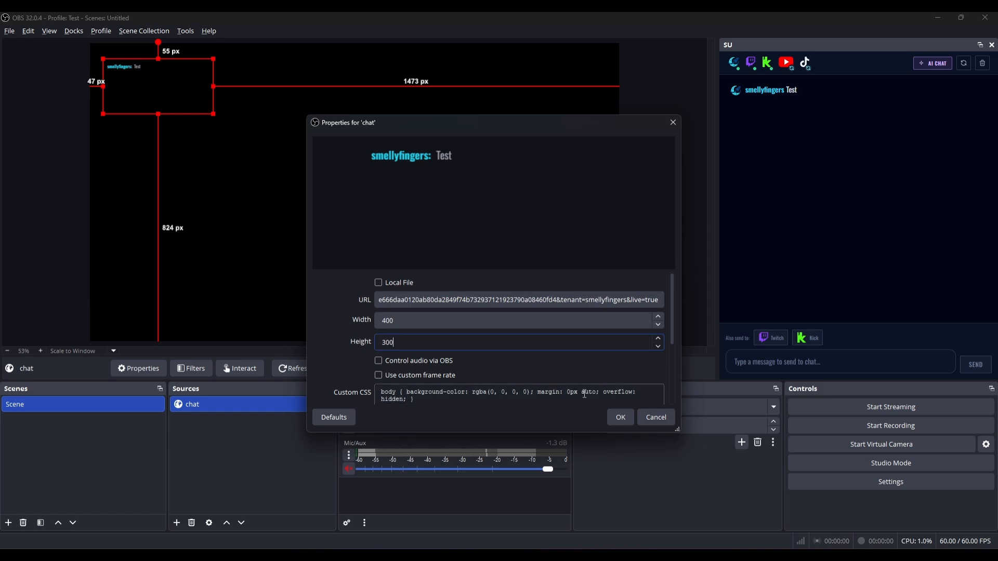
pyautogui.write('0')
pyautogui.click(620, 418)
pyautogui.moveTo(180, 108); pyautogui.dragTo(178, 110)
pyautogui.moveTo(219, 151); pyautogui.dragTo(172, 152)
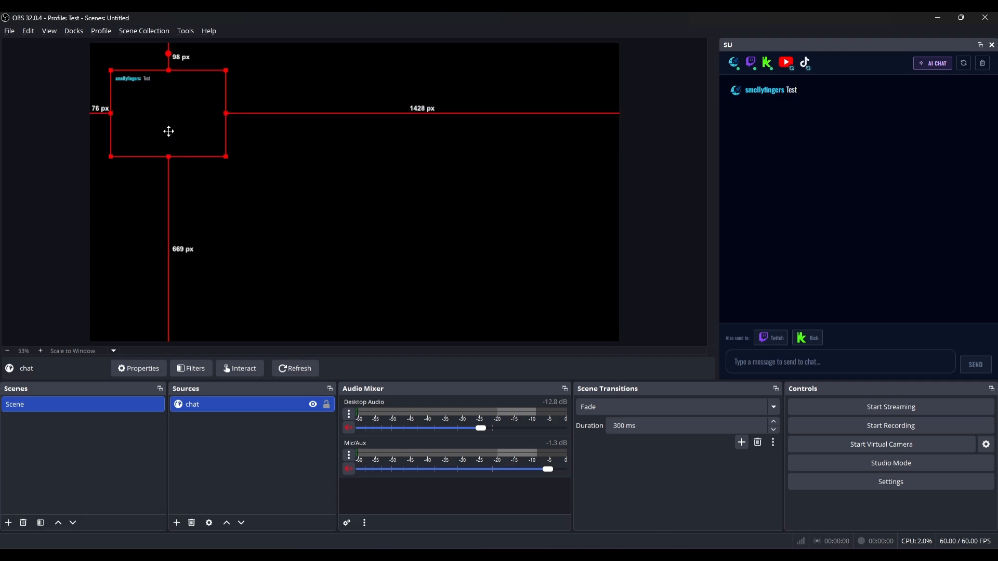
pyautogui.click(168, 216)
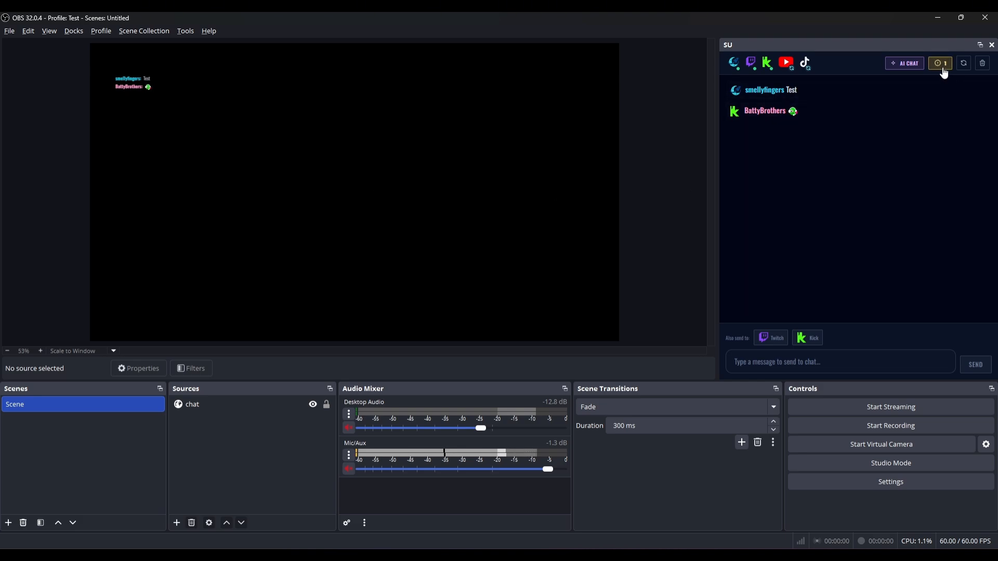
# Wait for the Kick viewer's emote message to appear in the SU dock and preview.
pyautogui.moveTo(943, 106)
# Approve the held 'streamups . com' Kick message from the Held Messages list.
pyautogui.click(945, 68)
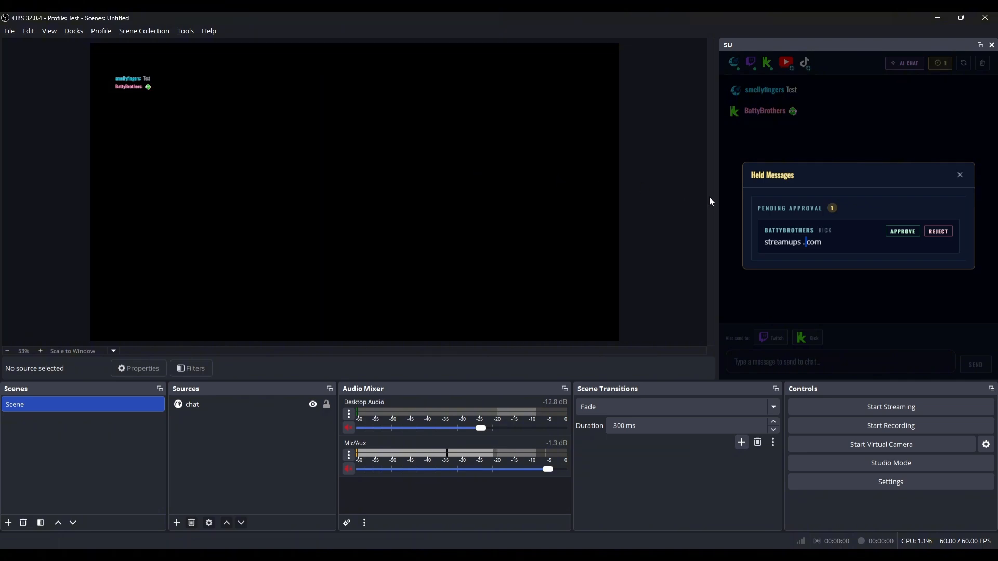
pyautogui.click(903, 231)
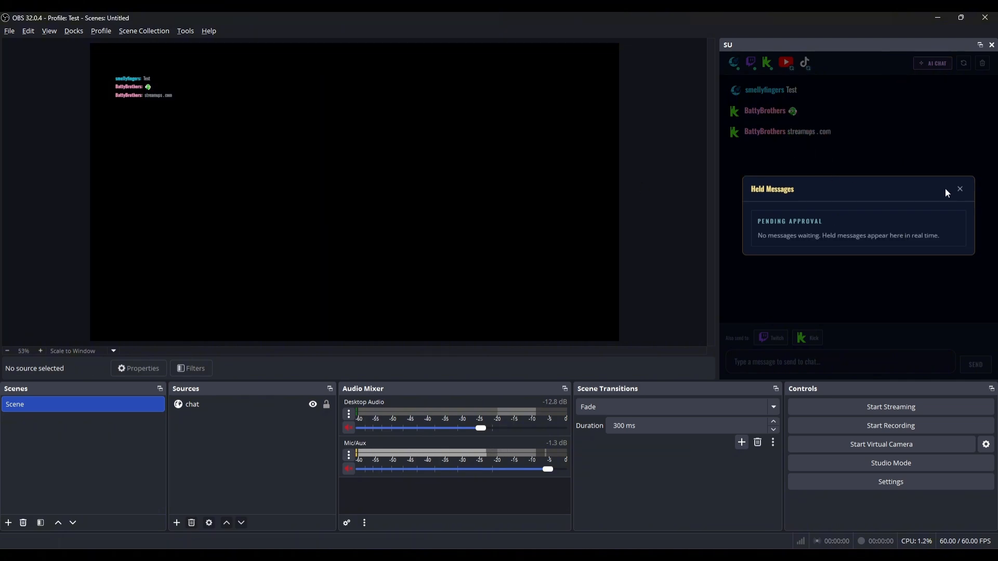
pyautogui.click(959, 189)
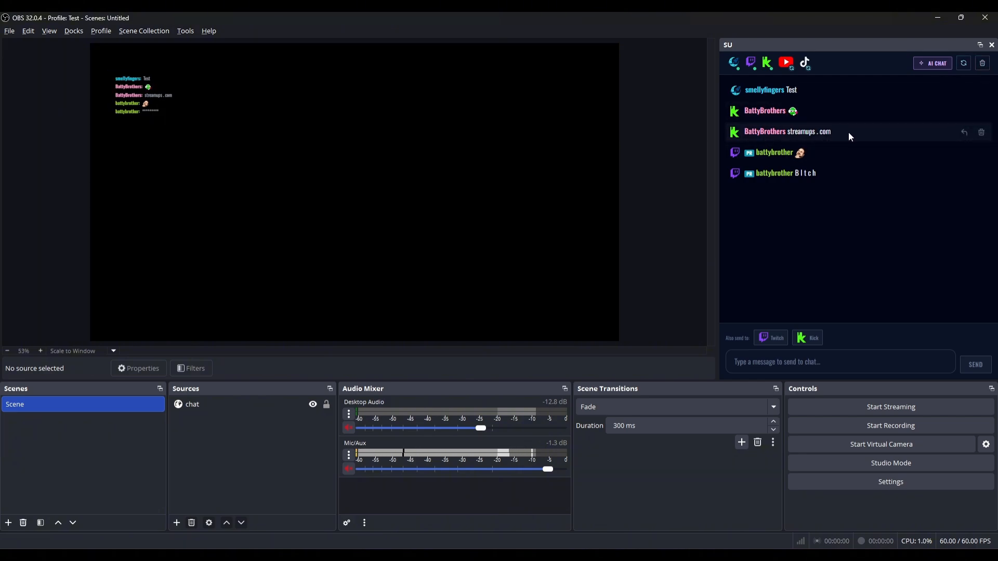
# Delete the 'streamups . com' chat message and confirm the deletion.
pyautogui.click(982, 132)
pyautogui.click(957, 251)
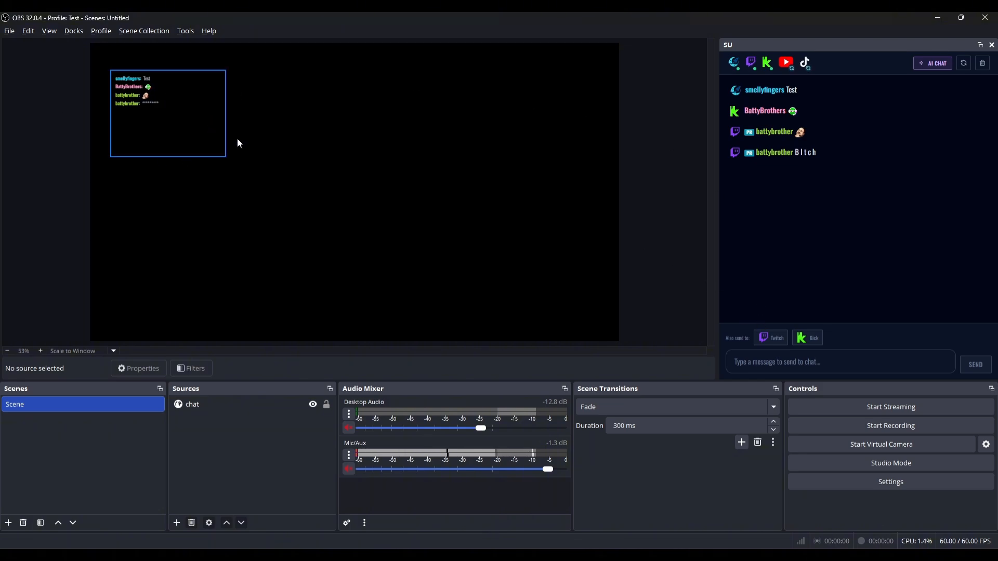
# Send the test messages 'test', 'dfd', 'dfd' and 'dfdfdf' from the SU dock.
pyautogui.click(772, 361)
pyautogui.write('test')
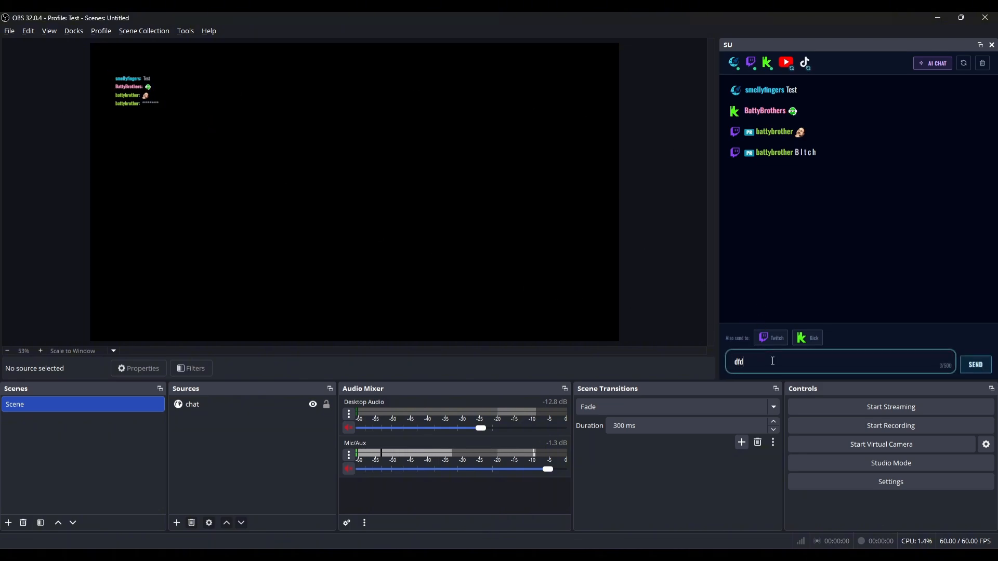
pyautogui.press('Return')
pyautogui.click(773, 361)
pyautogui.write('dfd')
pyautogui.press('Return')
pyautogui.write('dfd')
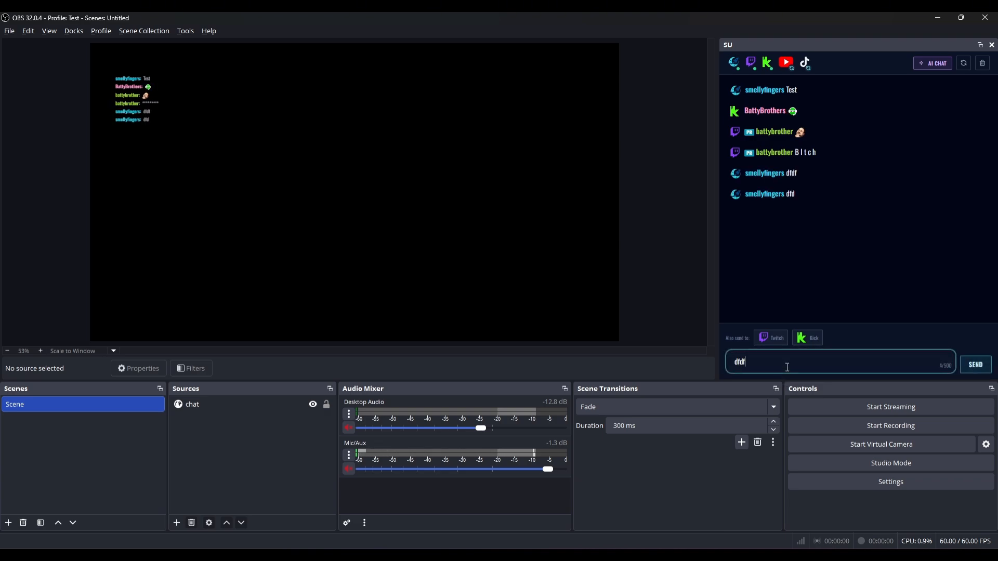
pyautogui.press('Return')
pyautogui.write('df')
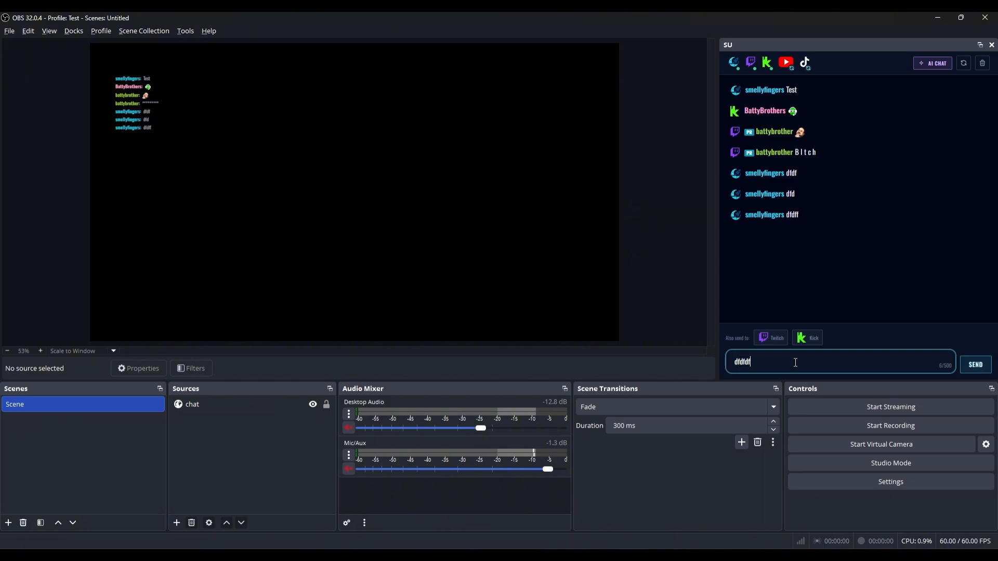
pyautogui.write('dfdf')
pyautogui.press('Return')
# Send 'dfdfd', 'dfdfdf', 'dgdgdg', 'dfdfdfdf' and 'dfdfdfd', then deselect the chat source.
pyautogui.click(114, 121)
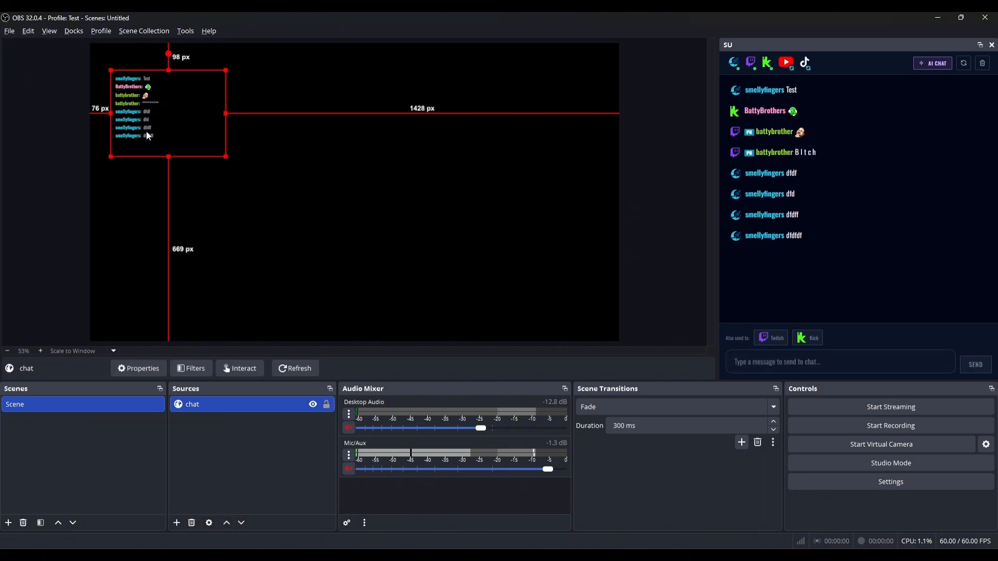
pyautogui.click(819, 357)
pyautogui.write('dfdfd')
pyautogui.press('Return')
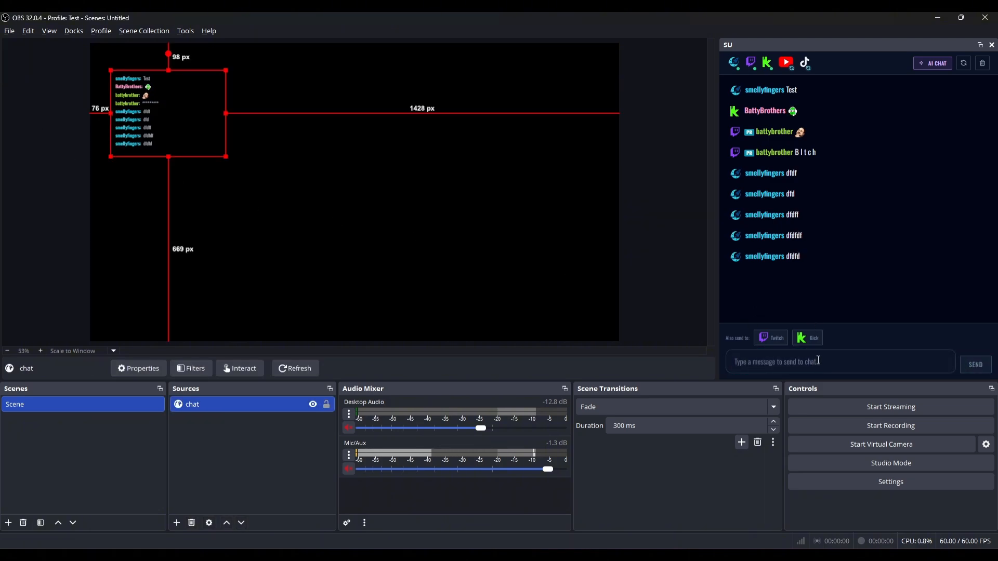
pyautogui.write('dfdfdf')
pyautogui.press('Return')
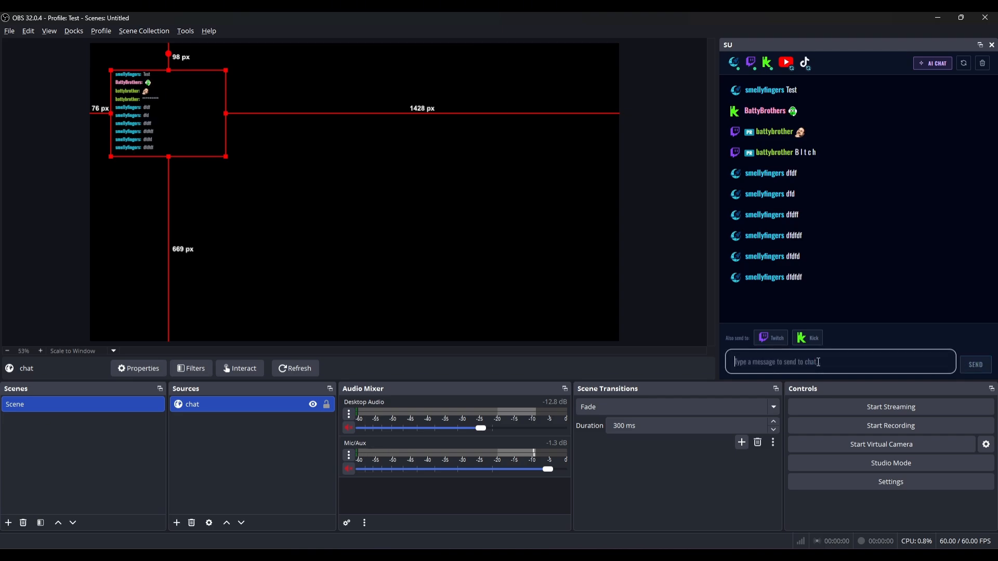
pyautogui.write('dgdgdg')
pyautogui.press('Return')
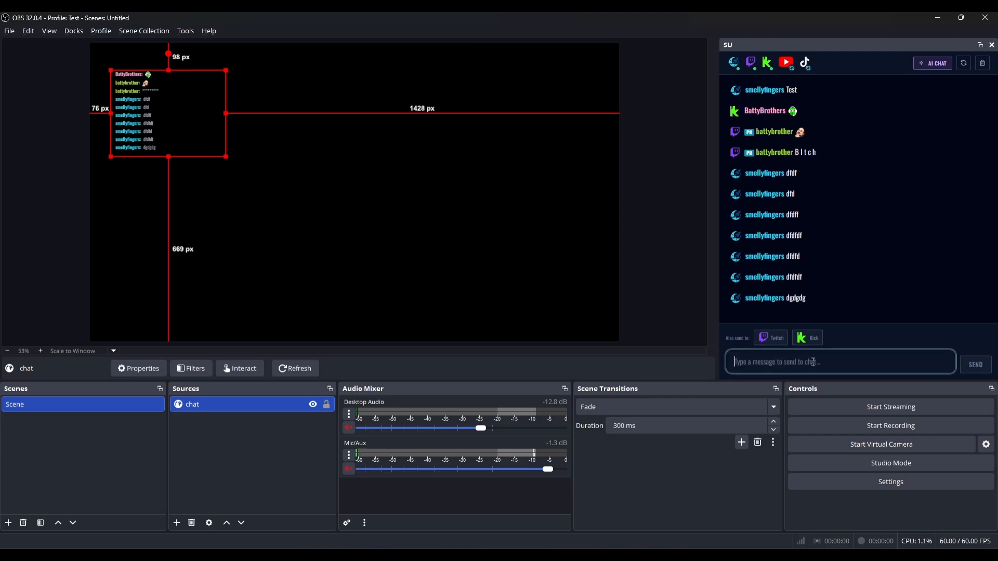
pyautogui.write('dfdfdfdf')
pyautogui.press('Return')
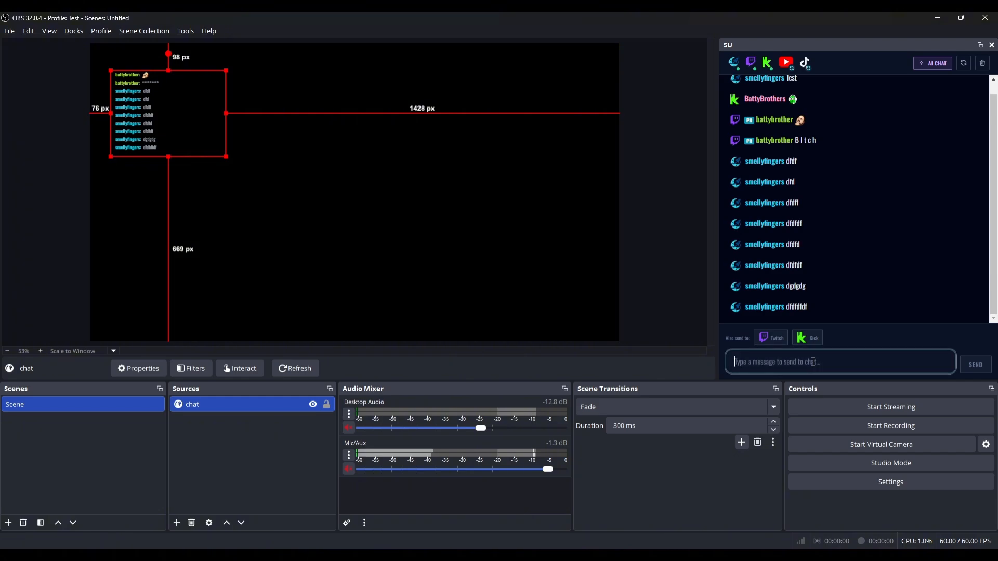
pyautogui.write('dfdfdfd')
pyautogui.press('Return')
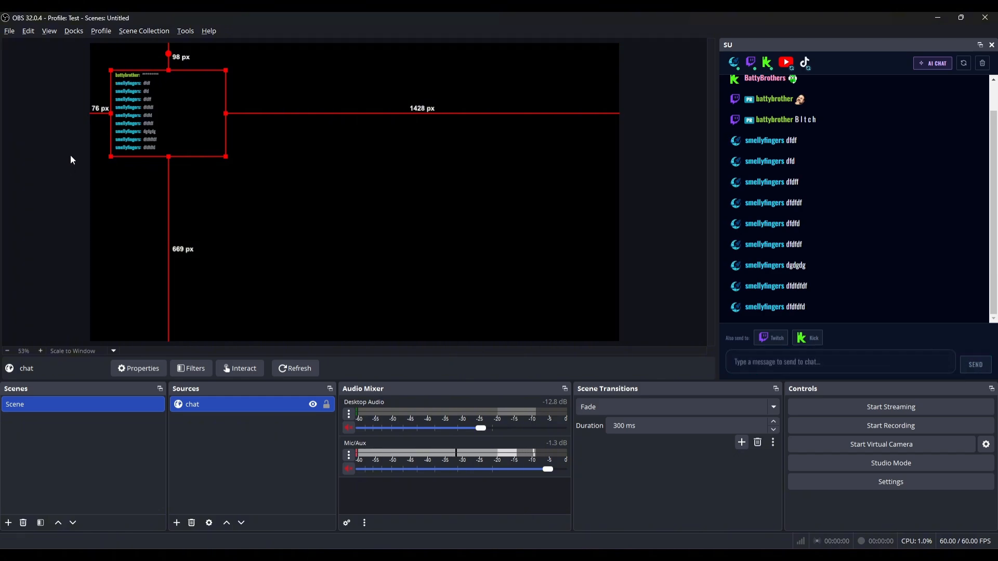
pyautogui.click(150, 167)
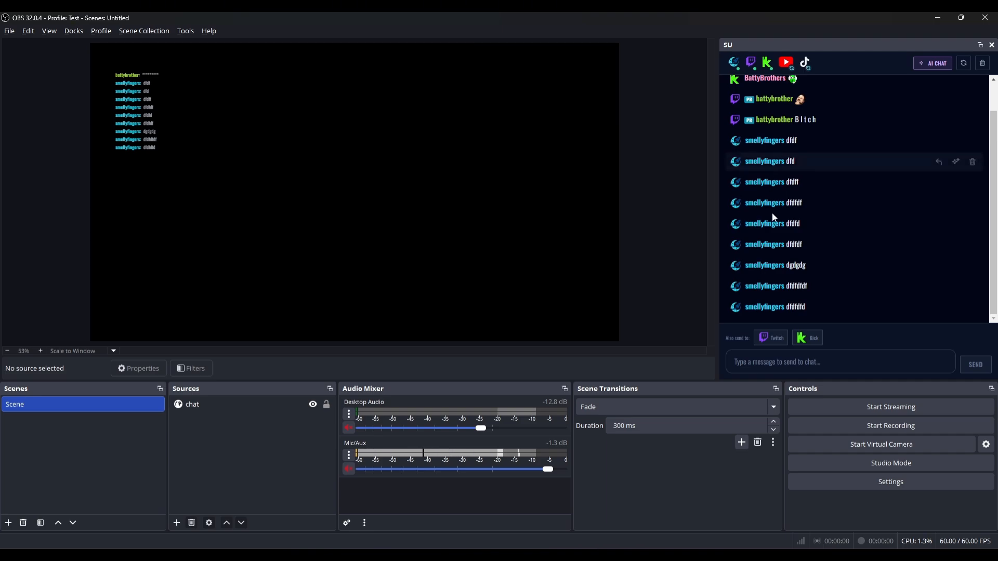
# Scroll the SU chat list, then jump down to the newest Kick message.
pyautogui.scroll(1, 869, 242)
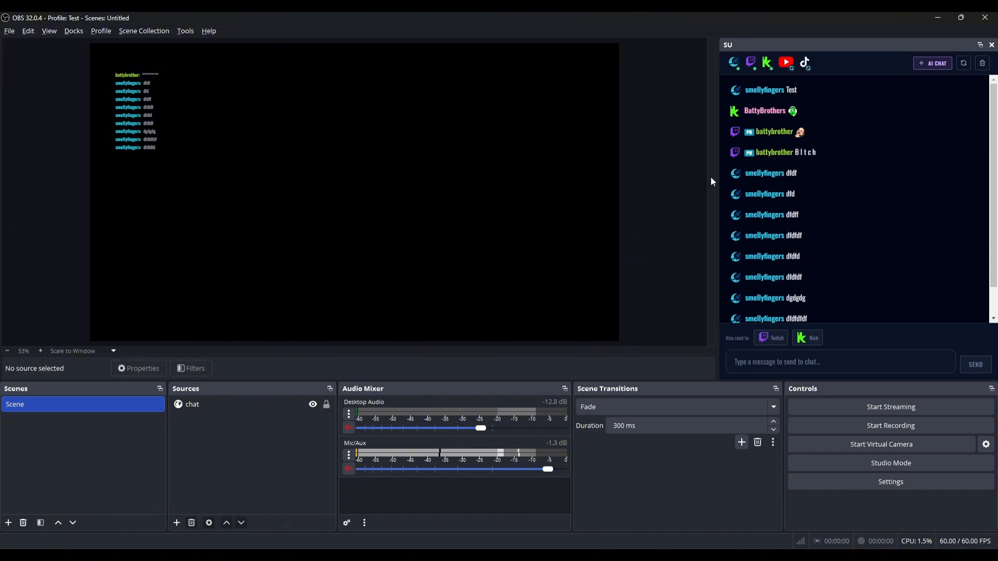
pyautogui.moveTo(731, 182)
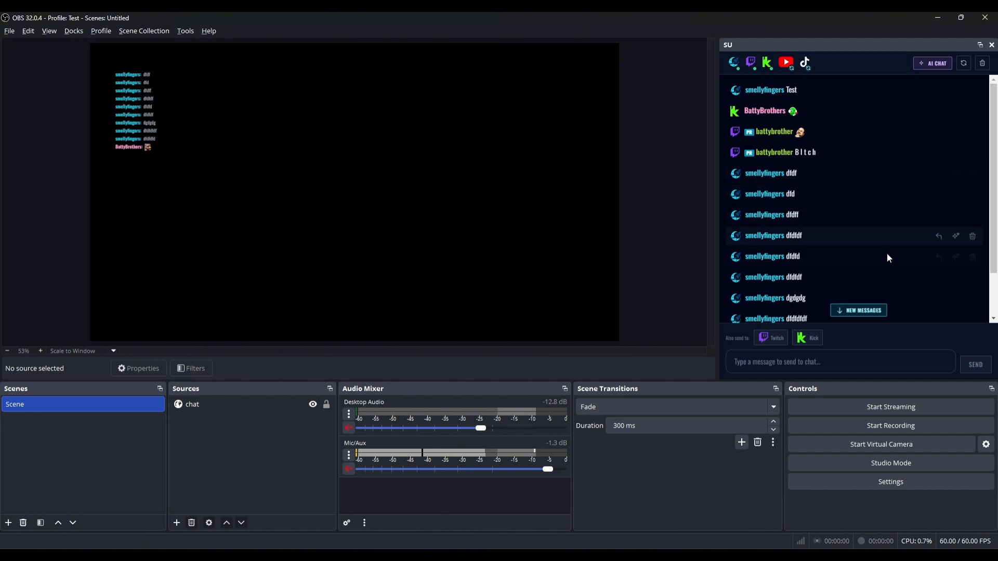
pyautogui.click(858, 310)
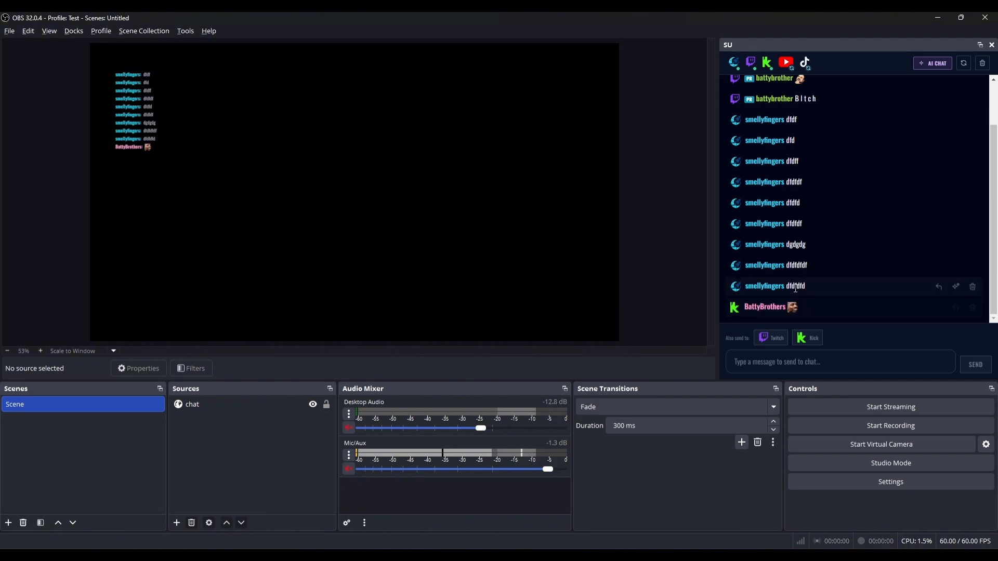
# Reply 'Hello' to the Kick viewer's emote message.
pyautogui.click(955, 308)
pyautogui.click(795, 362)
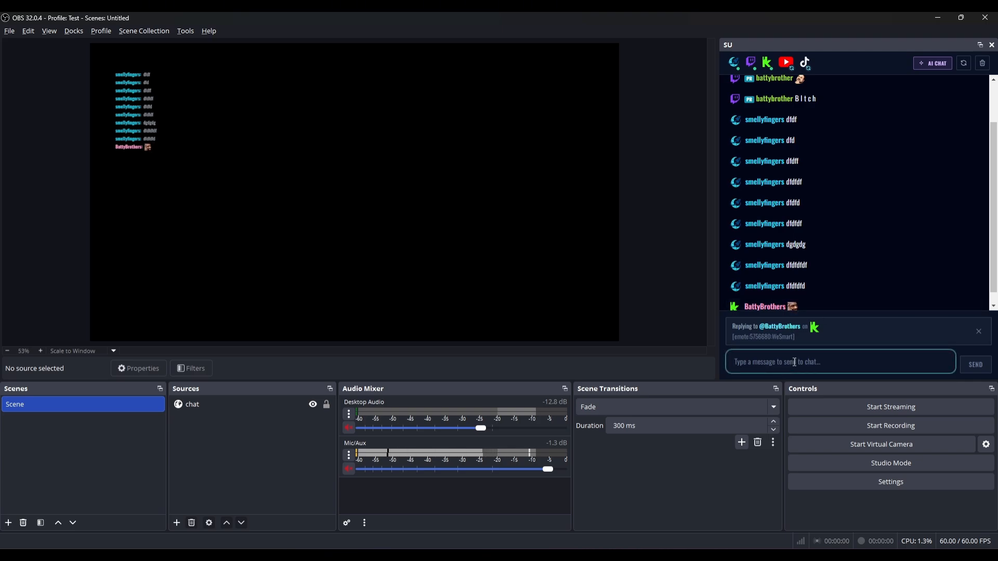
pyautogui.write('Hello')
pyautogui.press('Return')
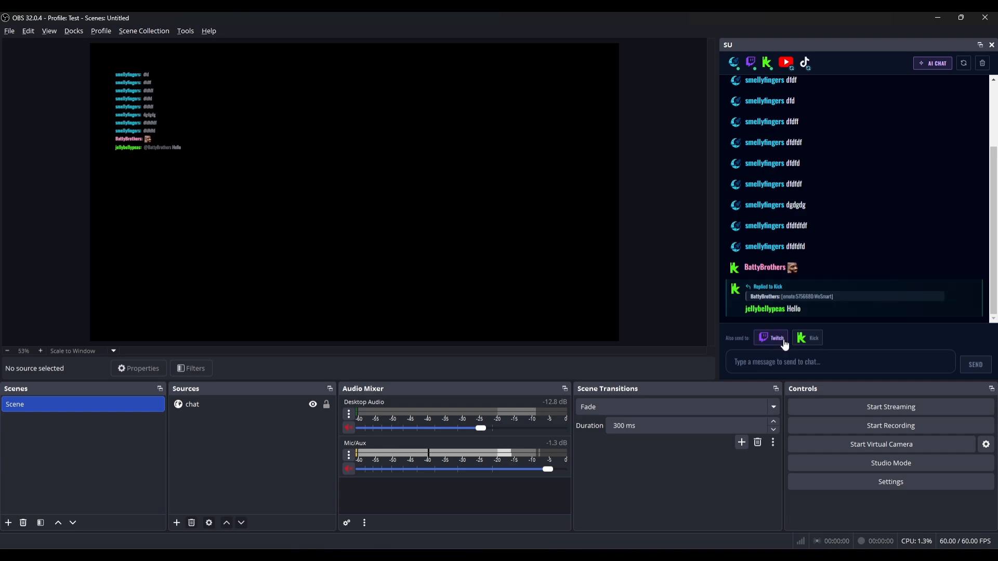
# Post 'Hello all' to both Twitch and Kick chats.
pyautogui.click(795, 360)
pyautogui.write('Hello all')
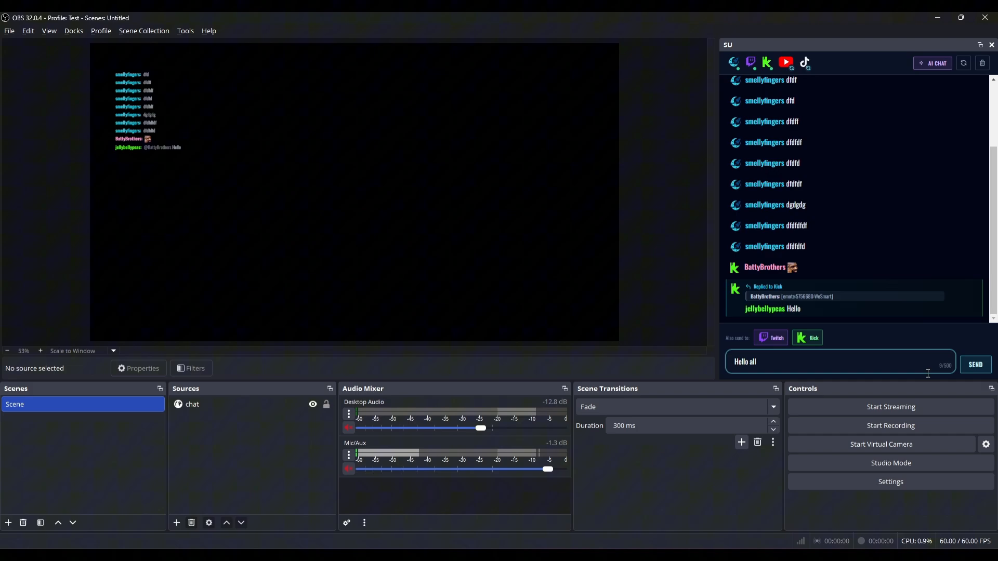
pyautogui.press('Return')
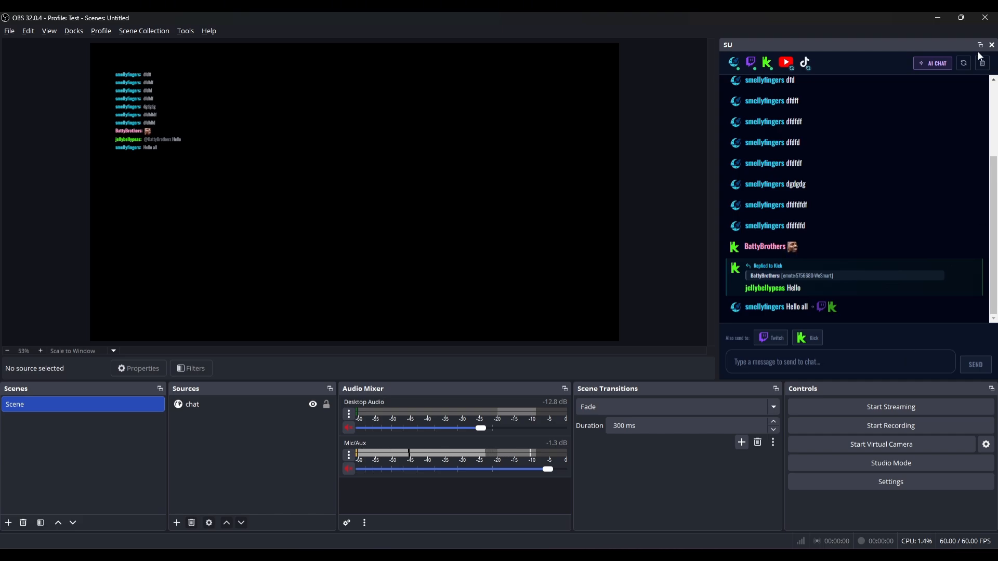
pyautogui.click(943, 63)
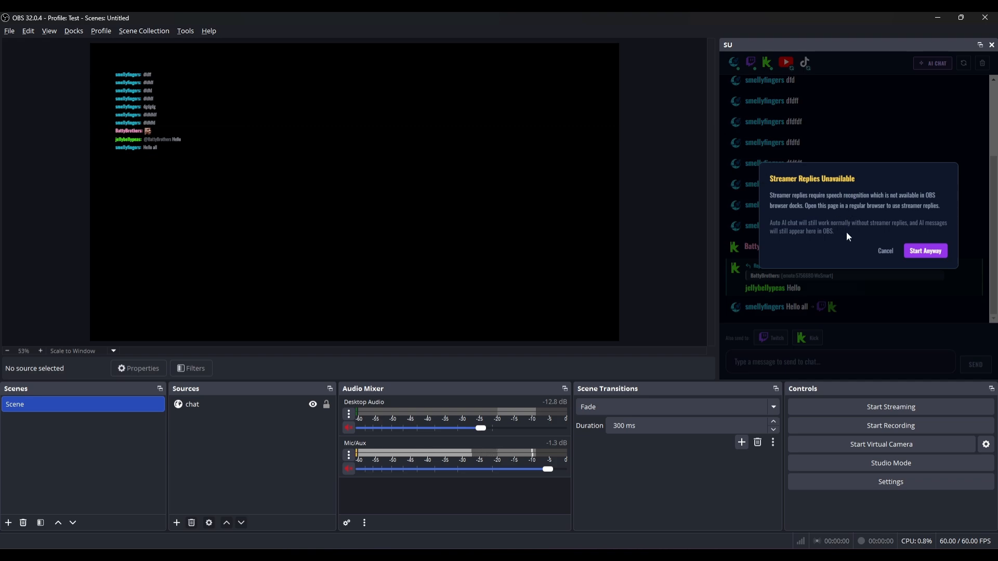
pyautogui.click(886, 252)
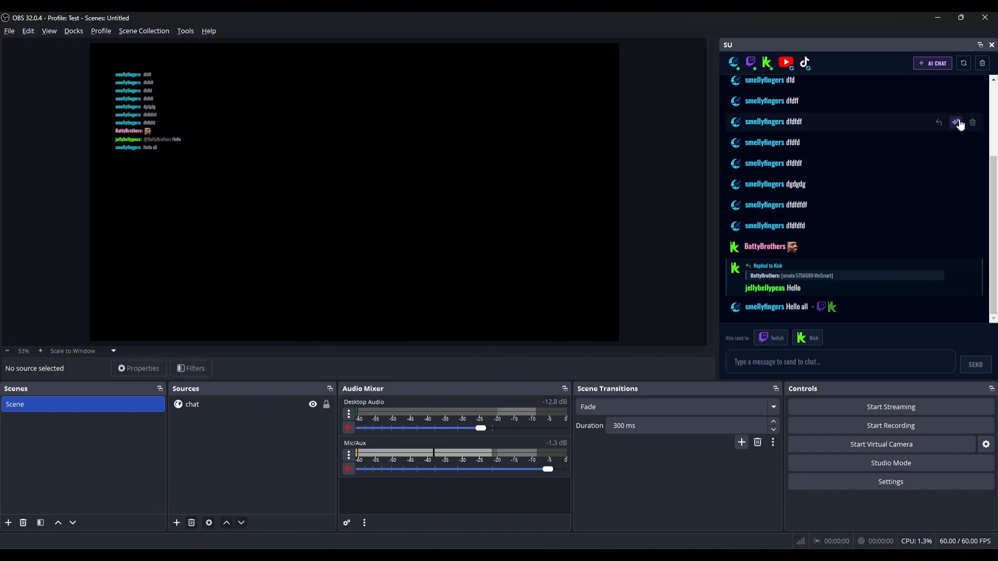
# Clear every message from the merged chat, confirming in the Clear Messages dialog.
pyautogui.moveTo(937, 149)
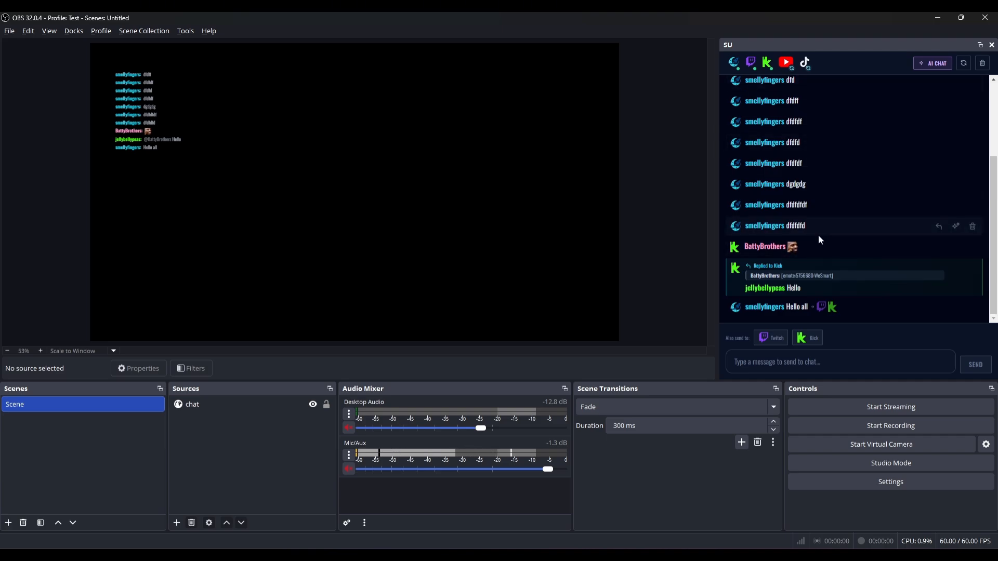
pyautogui.click(982, 63)
pyautogui.click(964, 244)
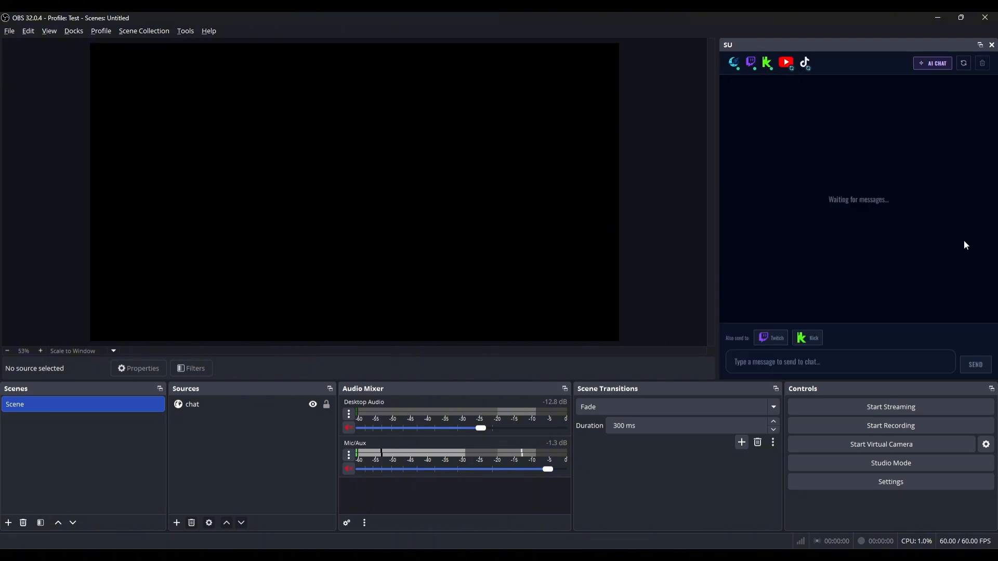